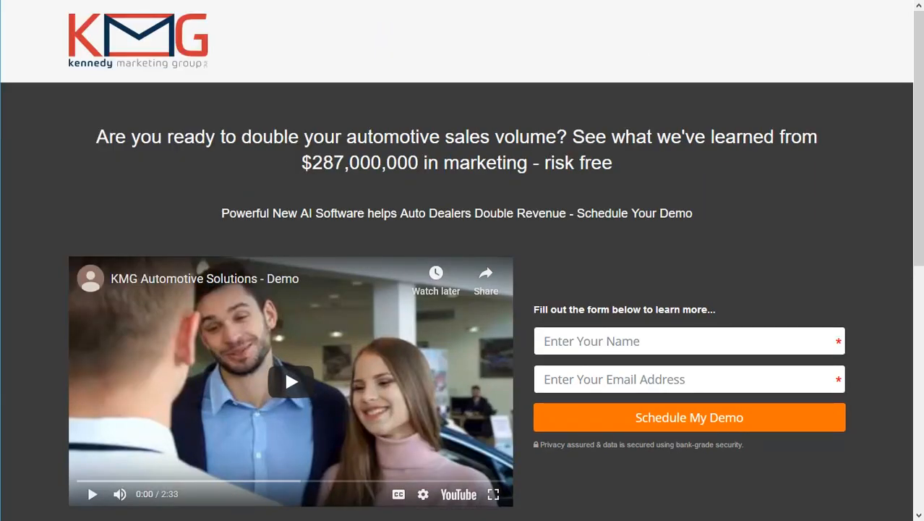
left_click(521, 499)
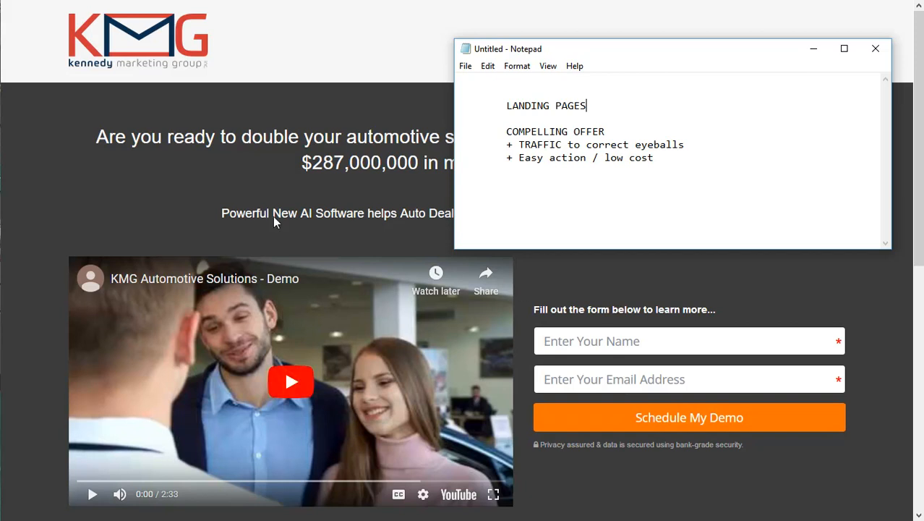
left_click(351, 97)
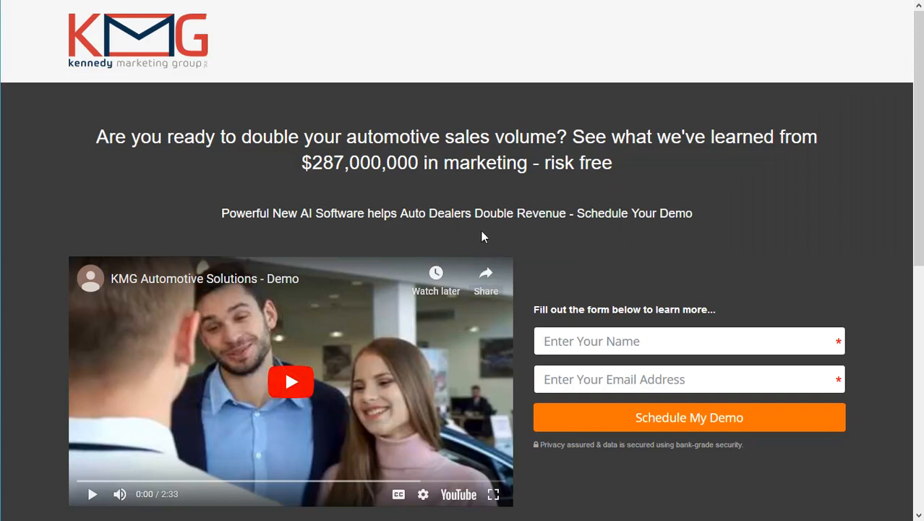
Check the landing page's required name and email fields in the demo request form.
left_click(636, 341)
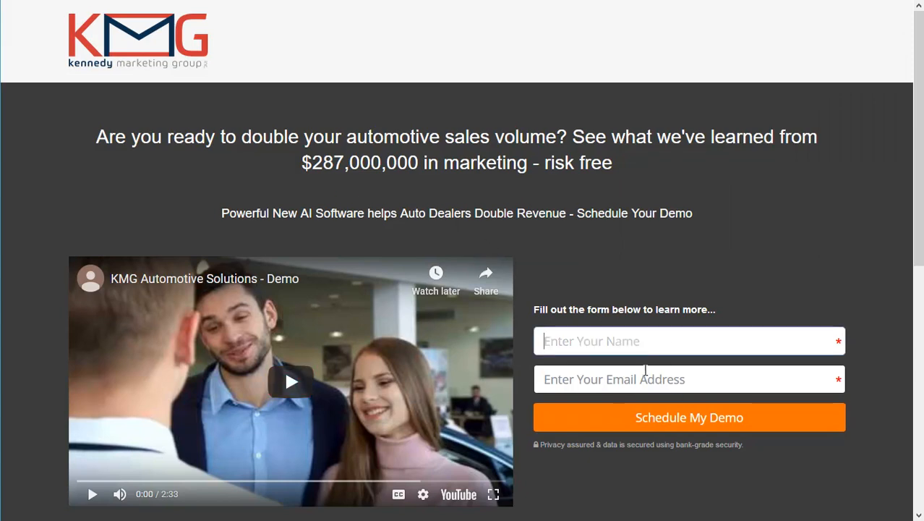
left_click(651, 378)
scroll(773, 340, "down", 3)
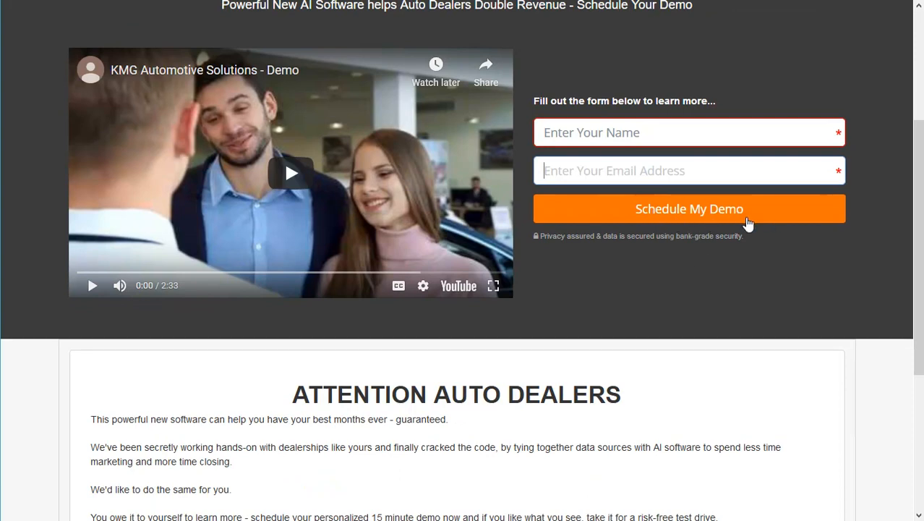
scroll(680, 236, "up", 3)
scroll(681, 237, "down", 5)
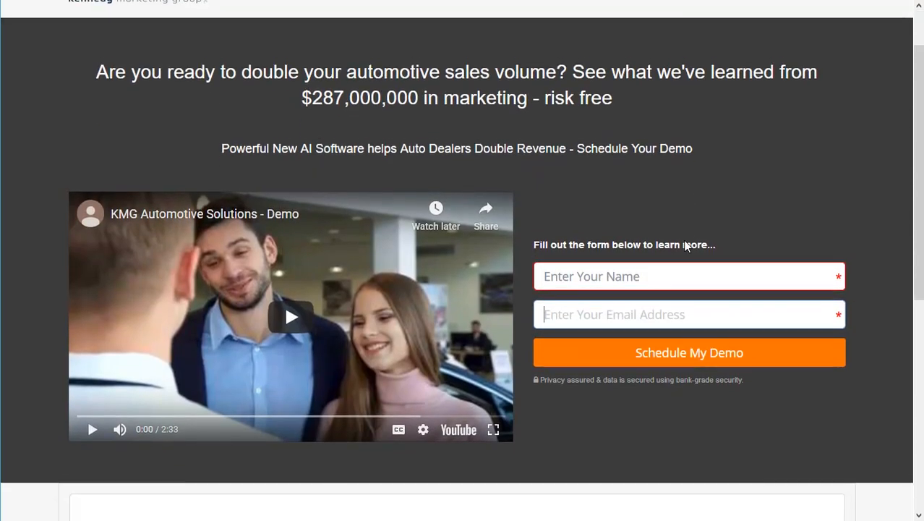
scroll(685, 259, "up", 5)
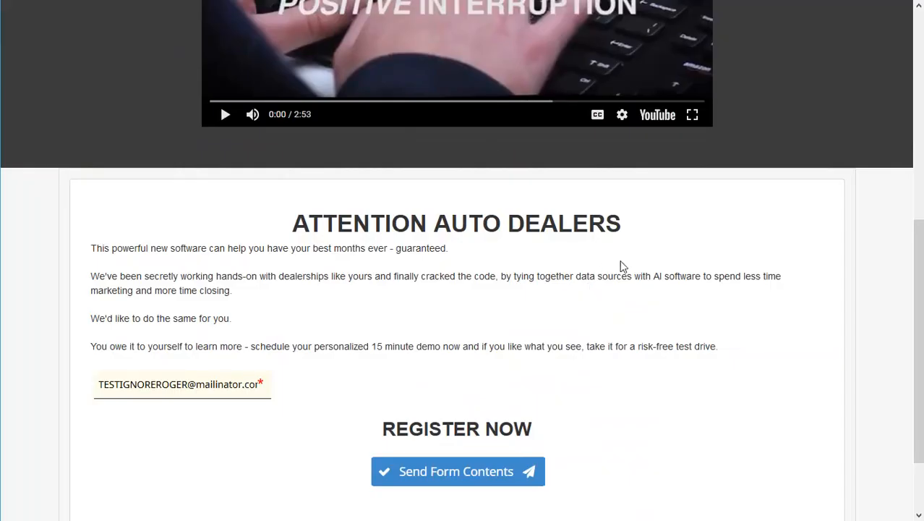
Scroll through the landing page versions to review the headline, video and registration section.
scroll(621, 266, "up", 5)
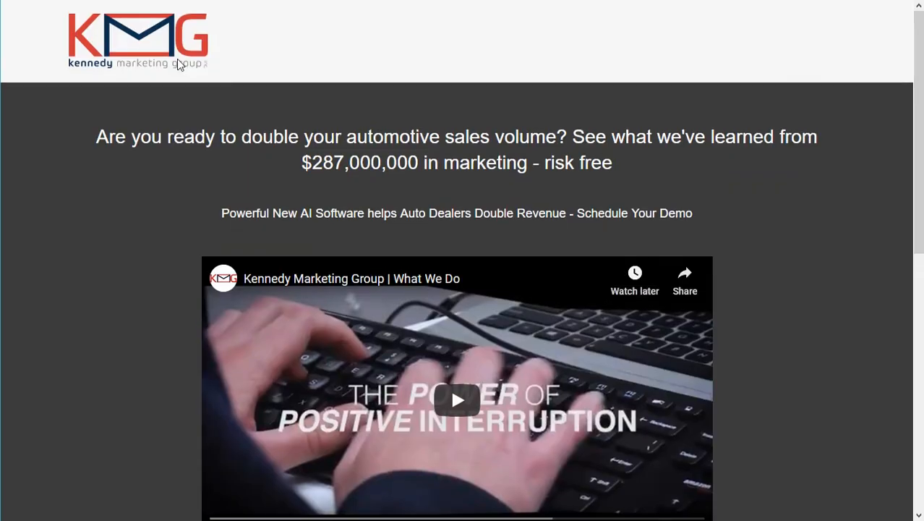
scroll(449, 249, "down", 2)
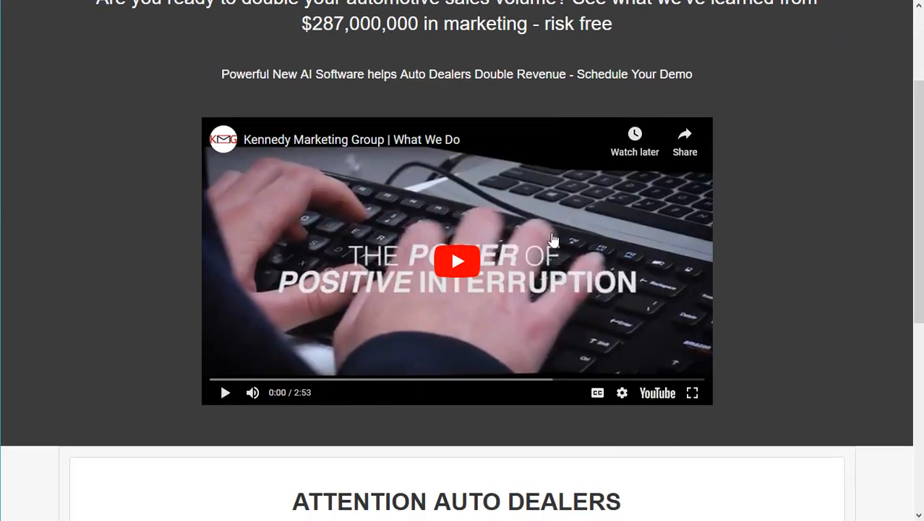
scroll(579, 217, "up", 2)
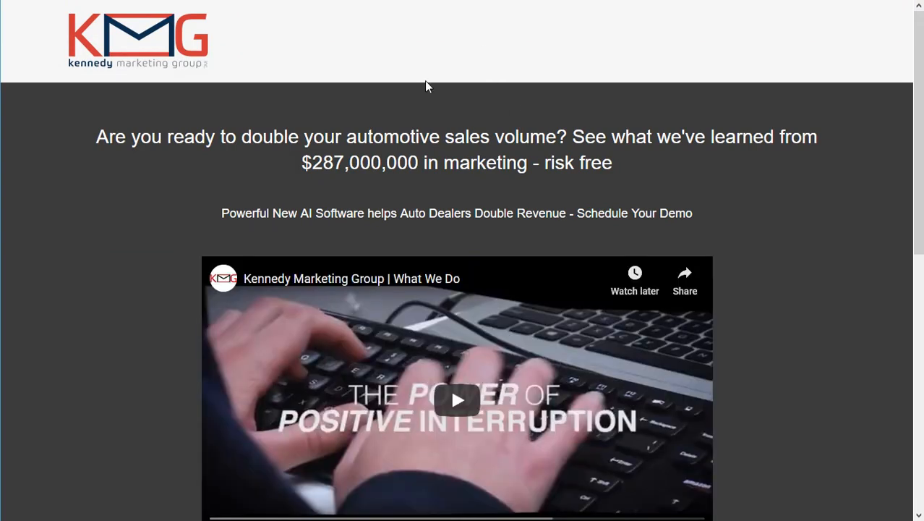
scroll(543, 320, "down", 6)
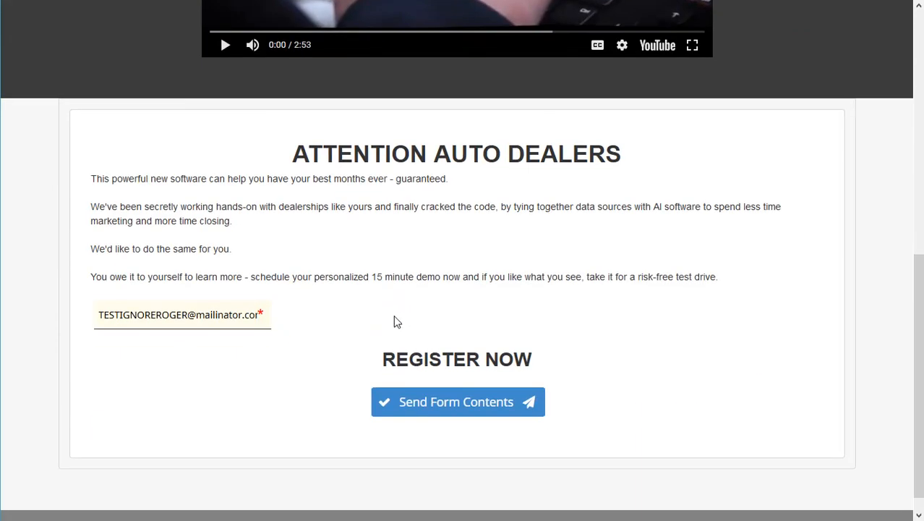
scroll(395, 264, "up", 6)
scroll(536, 303, "down", 2)
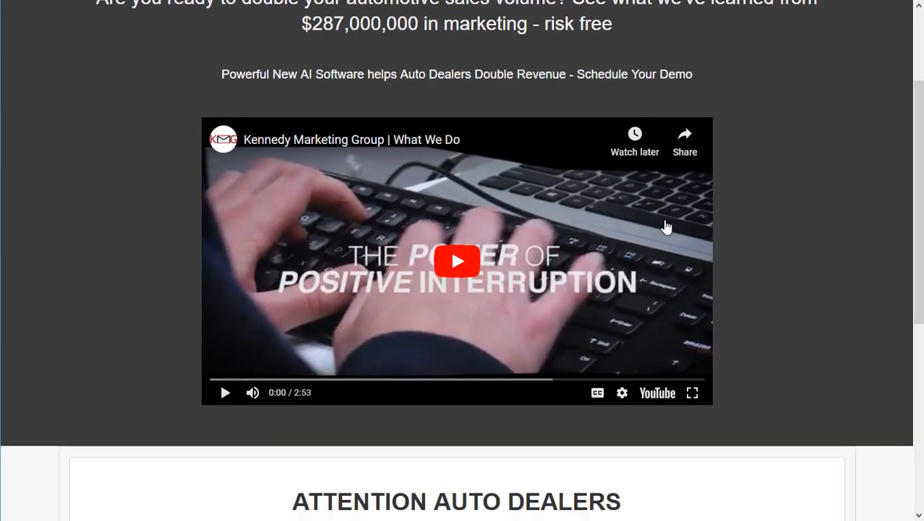
scroll(347, 300, "down", 5)
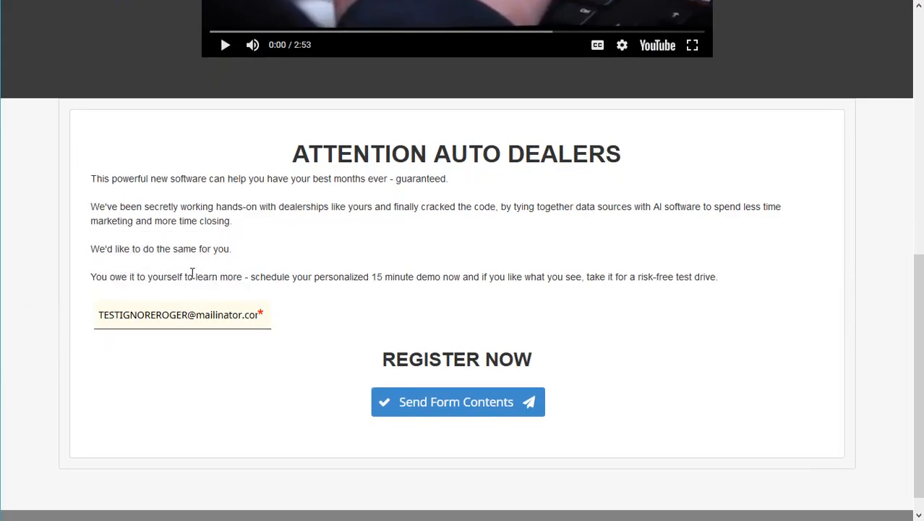
scroll(384, 323, "up", 1)
scroll(384, 323, "up", 5)
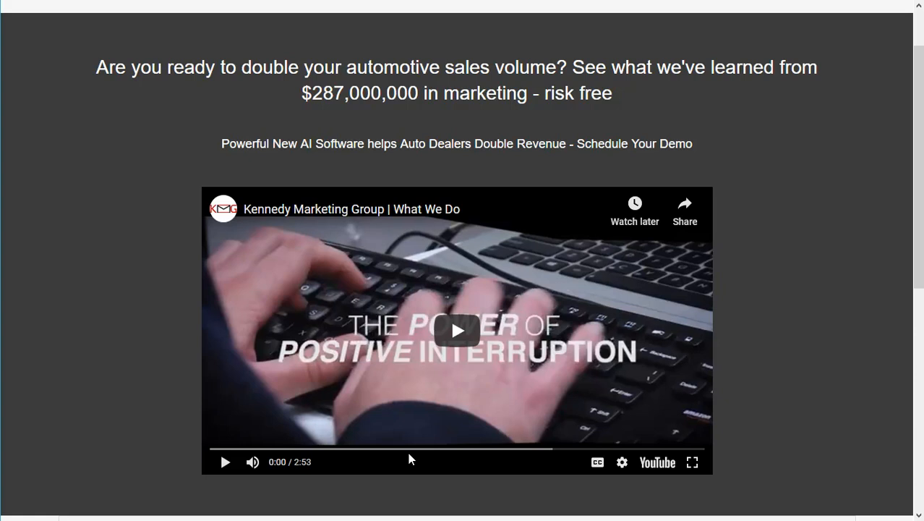
scroll(445, 304, "down", 4)
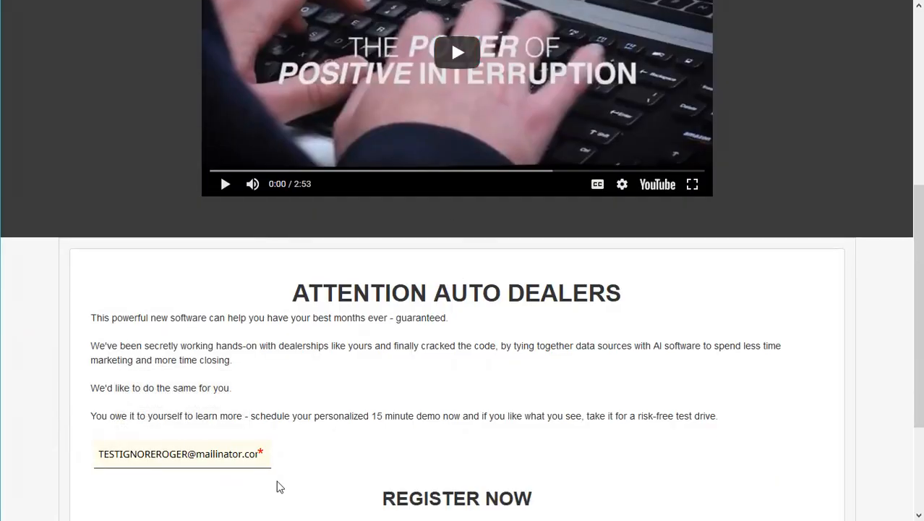
scroll(271, 406, "down", 2)
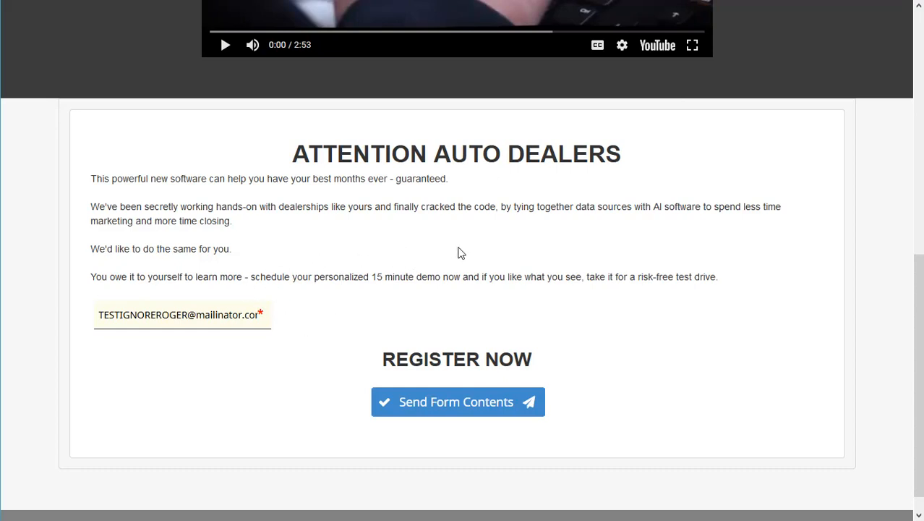
scroll(458, 252, "up", 5)
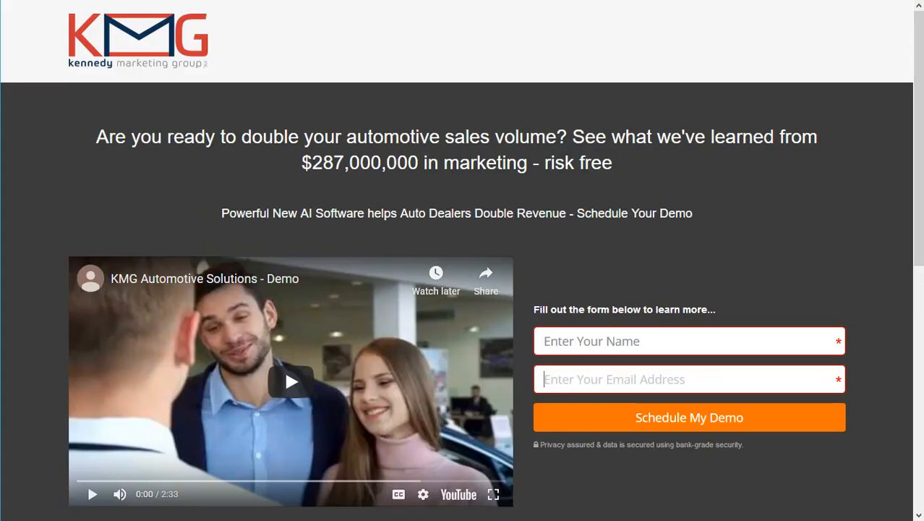
scroll(732, 368, "down", 1)
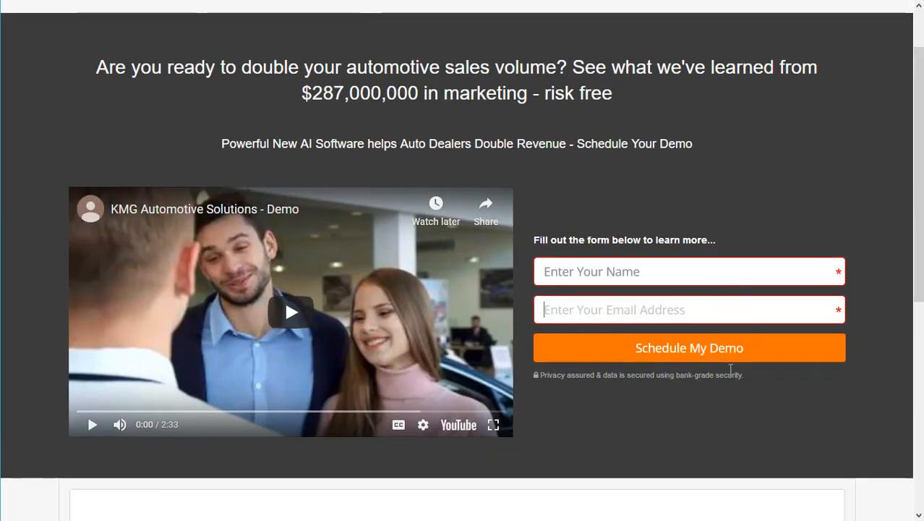
scroll(731, 370, "up", 1)
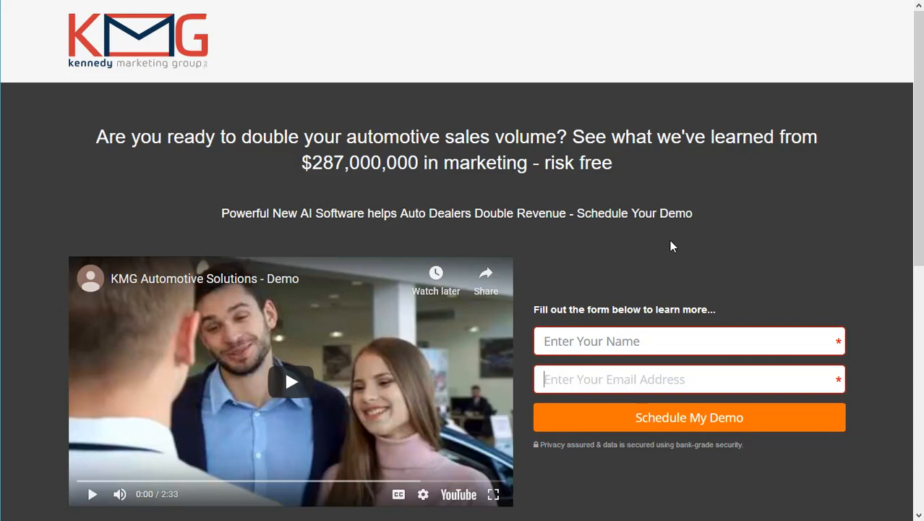
scroll(671, 241, "down", 5)
scroll(671, 240, "up", 5)
scroll(680, 143, "down", 6)
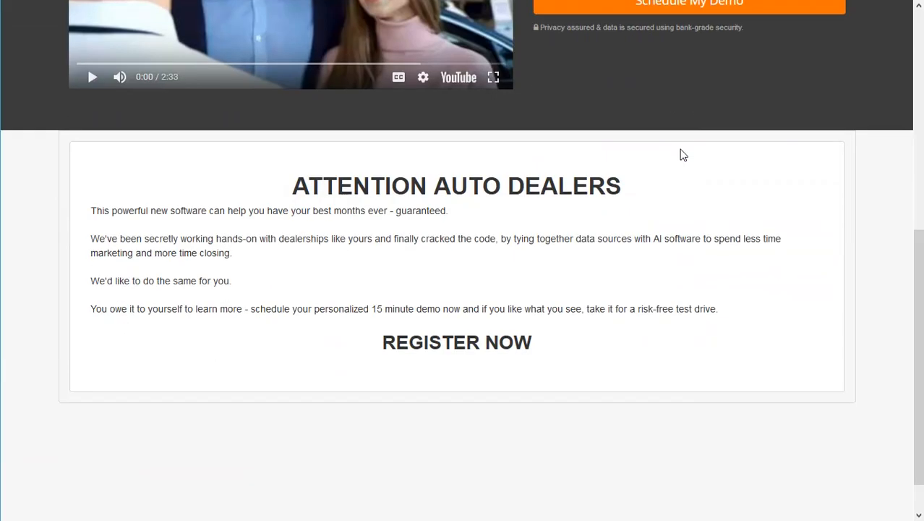
scroll(658, 278, "up", 1)
scroll(658, 279, "up", 5)
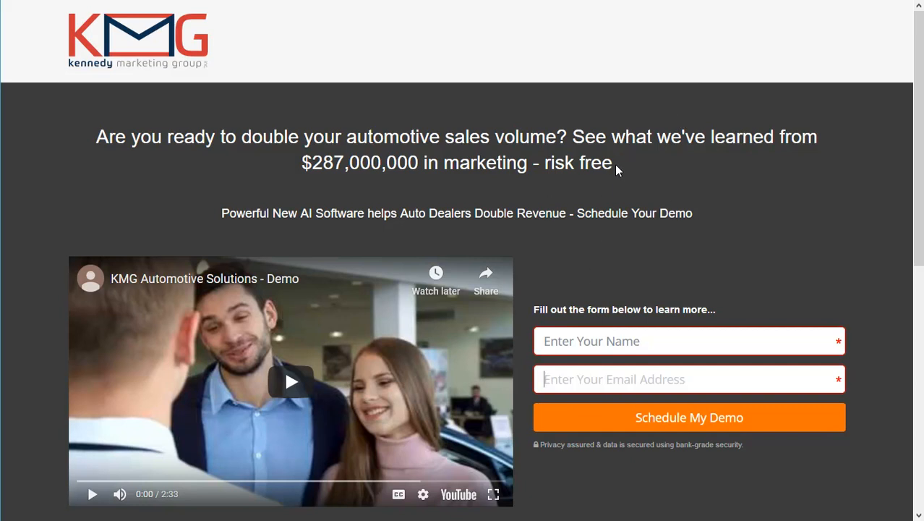
Select the live page's headline text and switch to the landing page editor tab.
left_click_drag(615, 164, 83, 133)
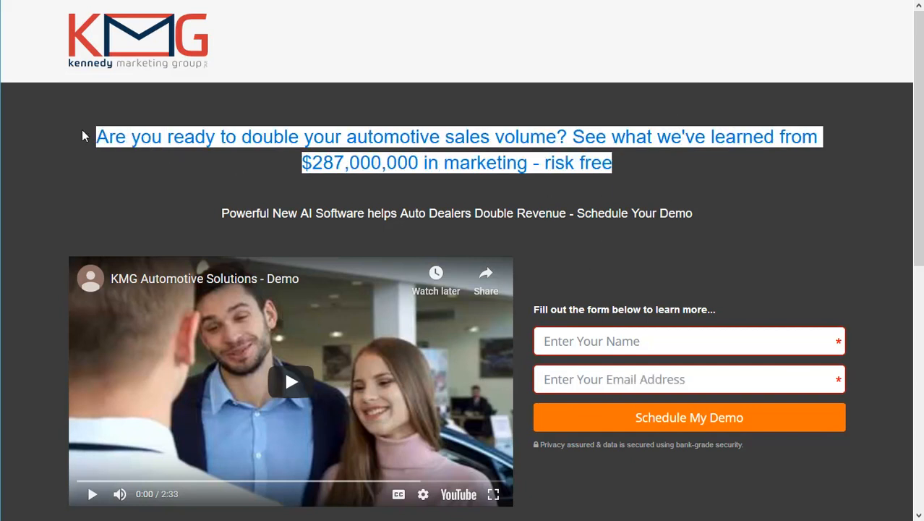
left_click(679, 206)
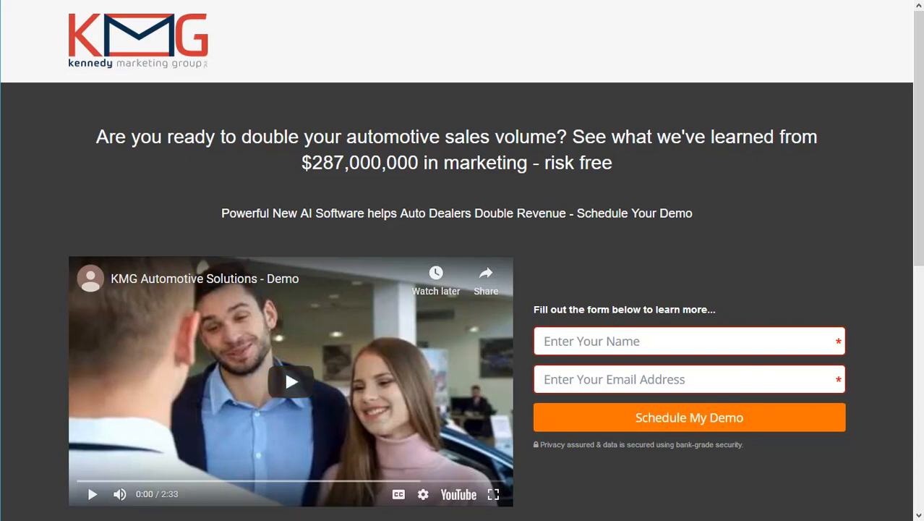
key("ctrl+Tab")
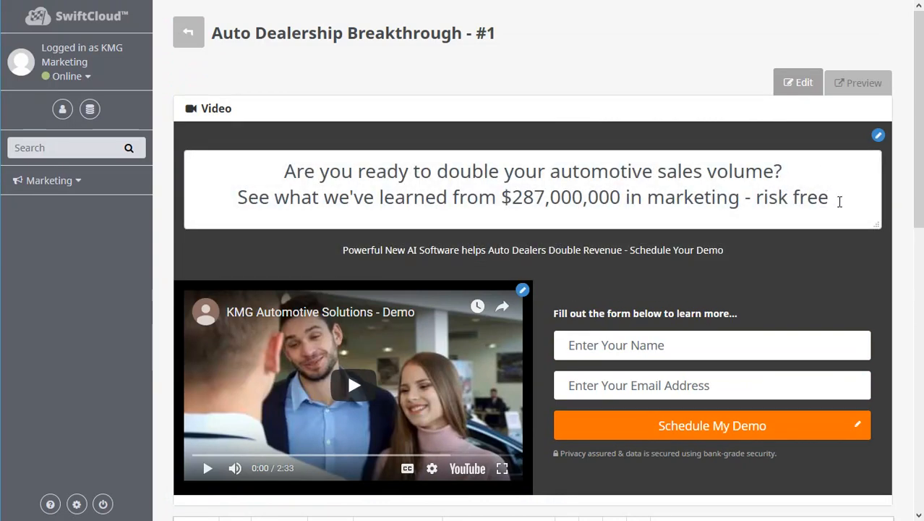
triple_click(821, 209)
type("asdasdasd")
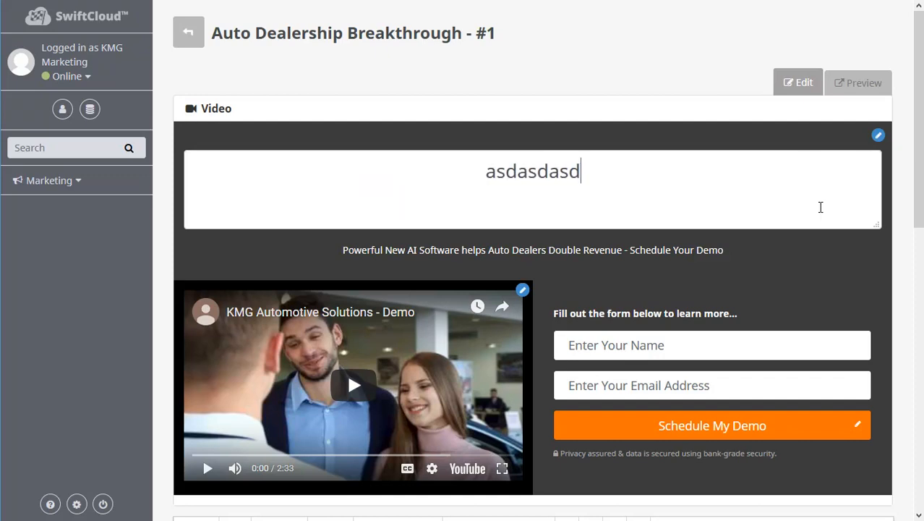
scroll(654, 343, "down", 10)
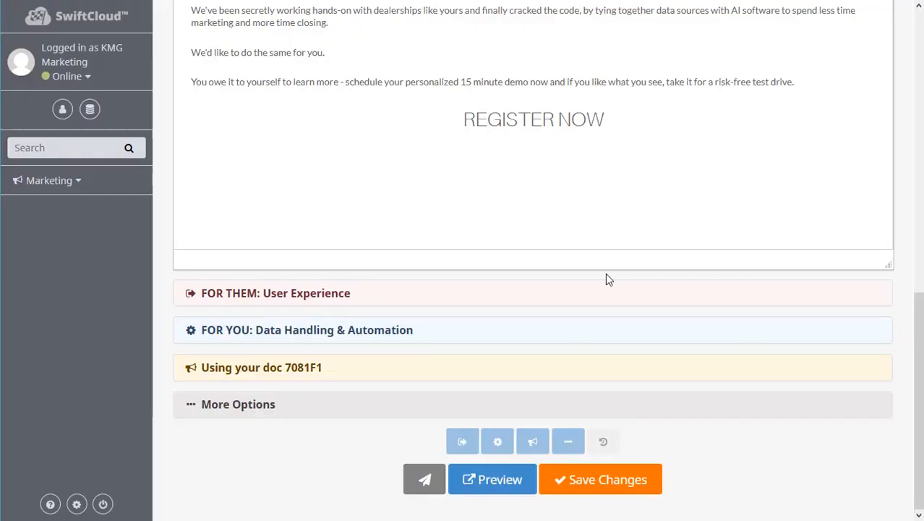
scroll(605, 279, "up", 10)
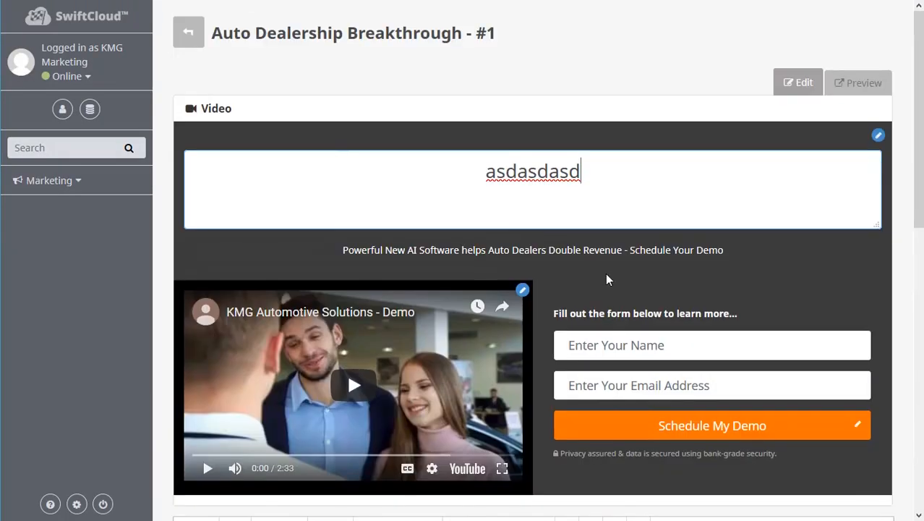
key("ctrl+z")
Change the headline's dollar figure to $284,000,000.
left_click(573, 200)
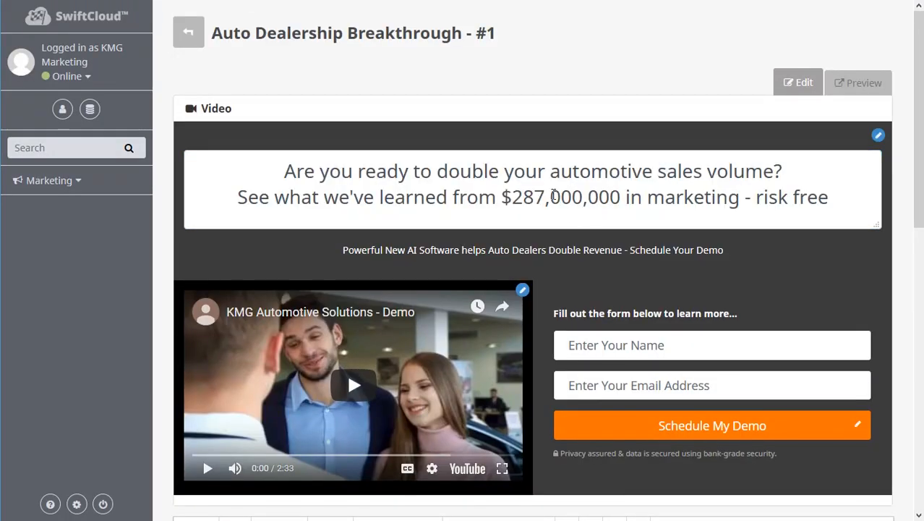
left_click_drag(545, 197, 533, 196)
type("4")
scroll(660, 428, "down", 1)
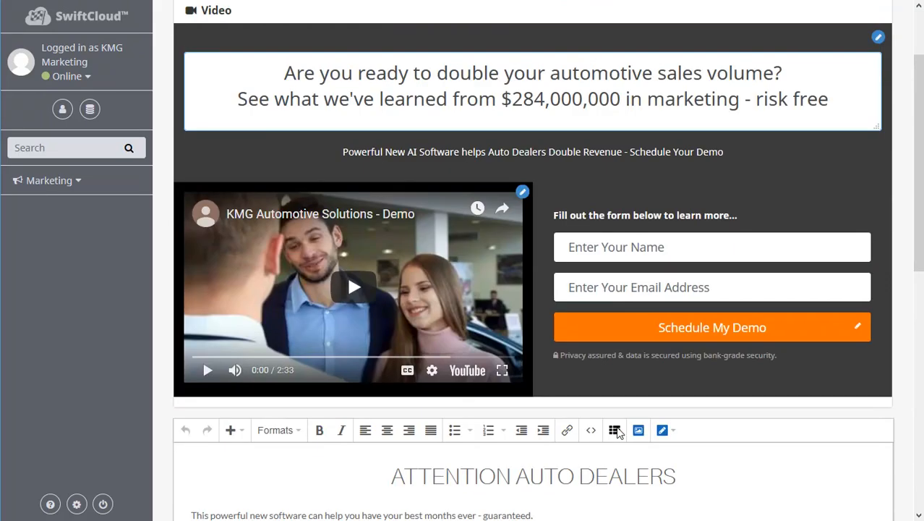
scroll(617, 427, "up", 2)
Set the video section background color to #281212 and confirm it.
left_click(562, 253)
left_click_drag(721, 251, 188, 250)
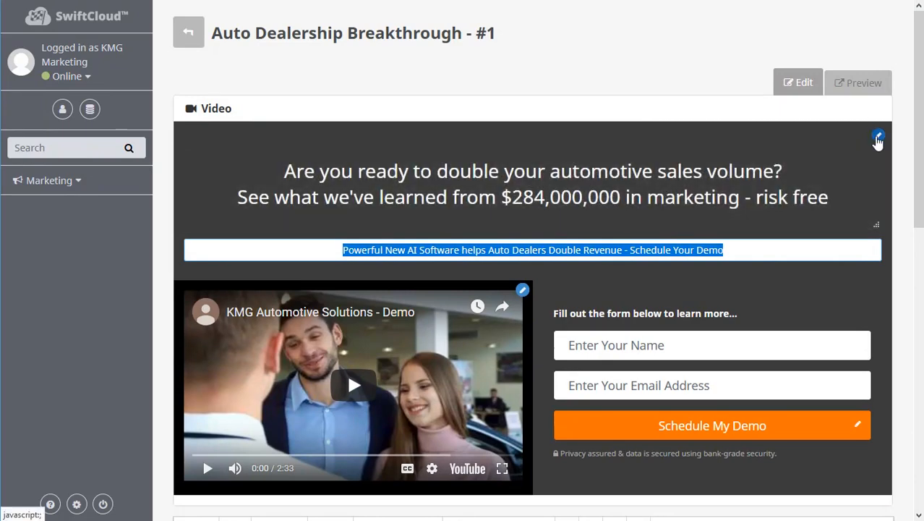
left_click(878, 137)
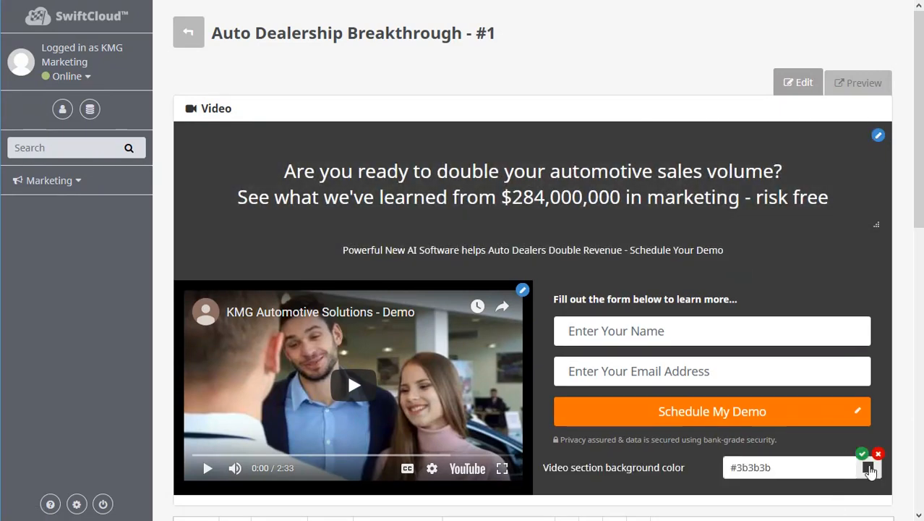
left_click(868, 469)
scroll(831, 478, "down", 1)
left_click_drag(818, 465, 822, 471)
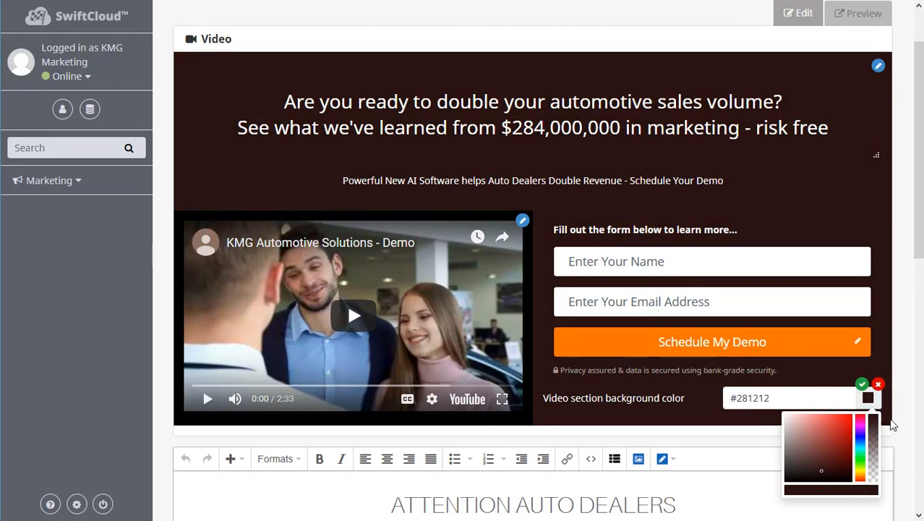
left_click(862, 384)
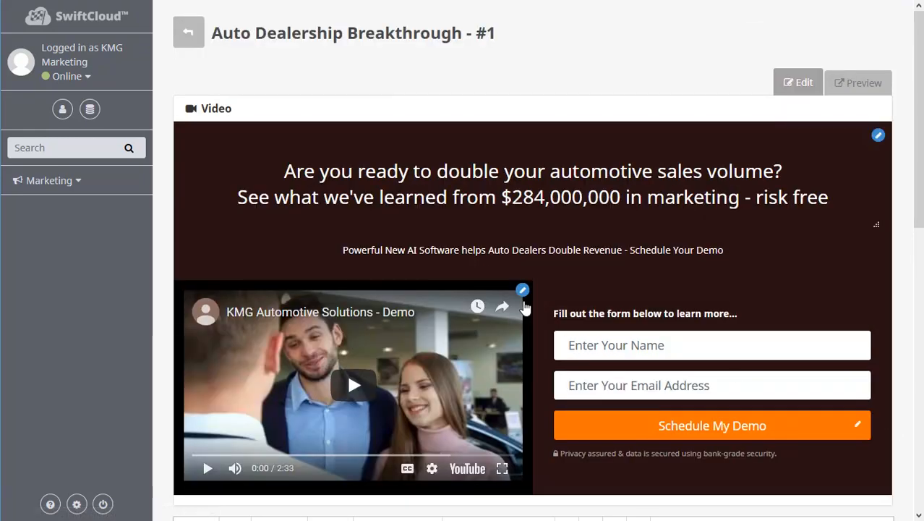
Open the video's source settings to check the YouTube URL, then close them without changes.
left_click(522, 290)
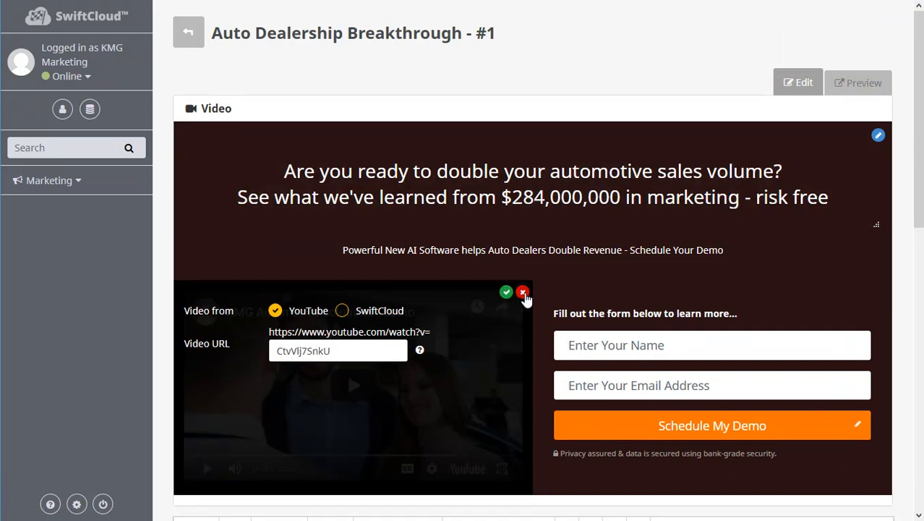
left_click(523, 293)
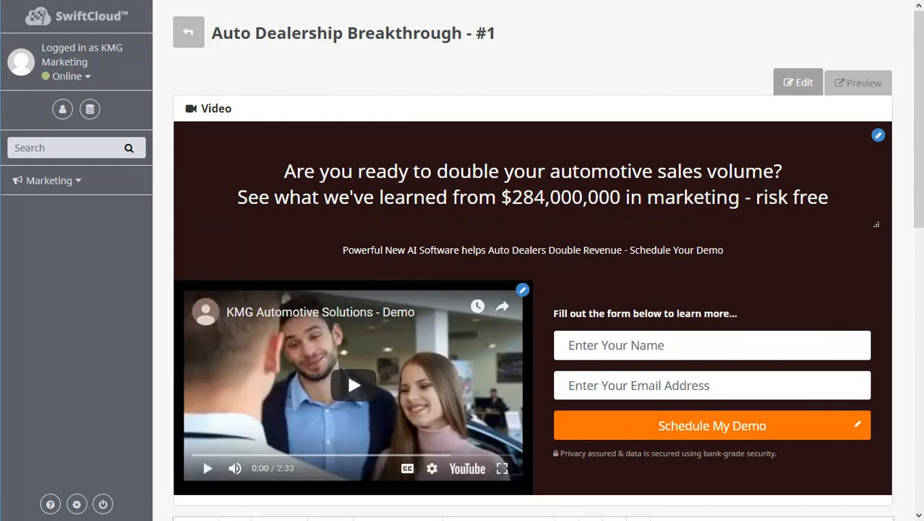
Set the Schedule My Demo call-to-action button's background color to #825735 with the color picker.
left_click(858, 425)
scroll(791, 413, "down", 5)
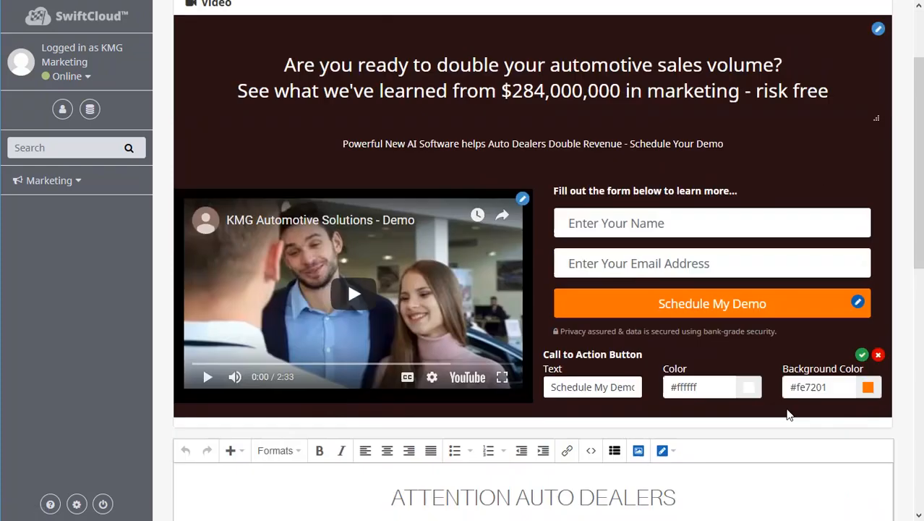
left_click(868, 147)
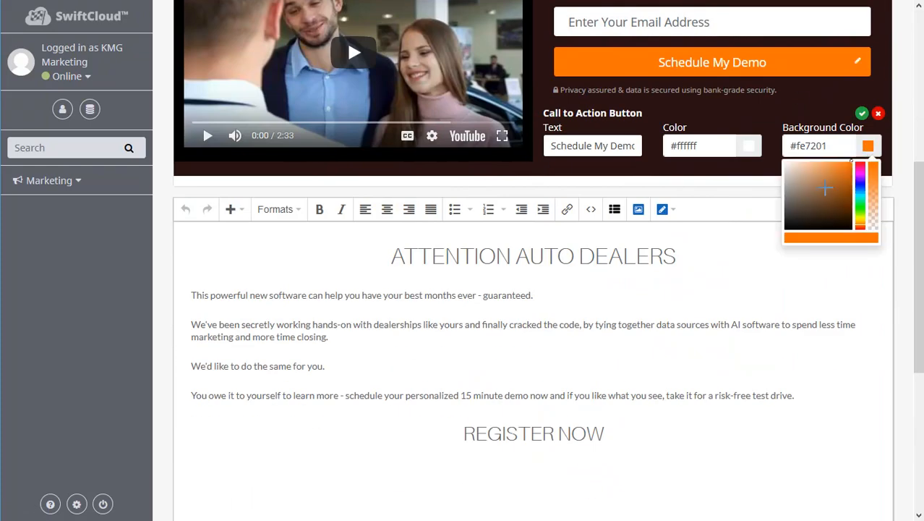
mouse_move(826, 192)
left_mouse_down()
mouse_move(832, 199)
mouse_move(824, 194)
left_mouse_up()
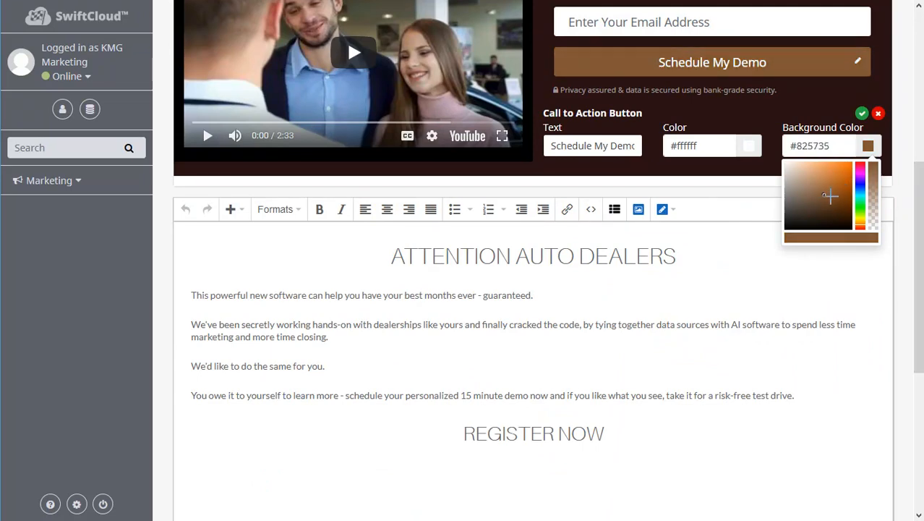
scroll(832, 189, "down", 3)
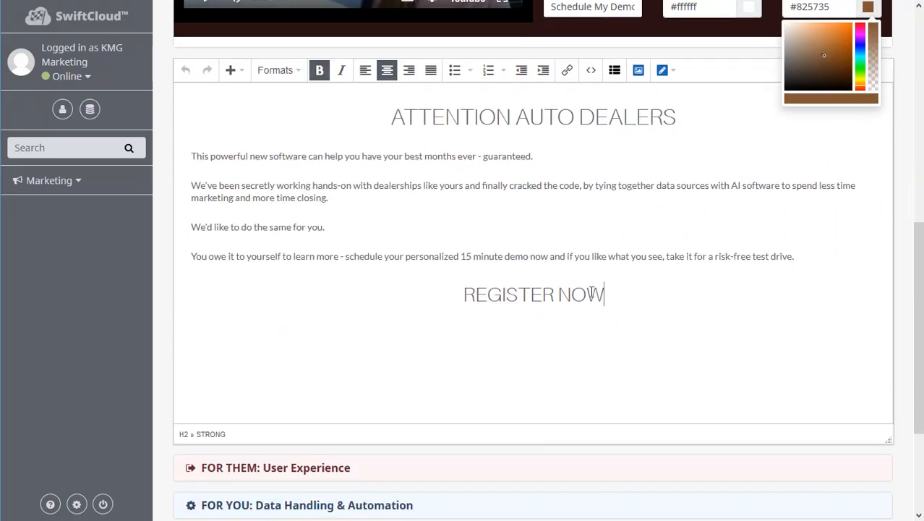
Expand the FOR THEM: User Experience section and review the options for what happens after form submission.
left_click_drag(598, 292, 759, 101)
scroll(707, 351, "down", 3)
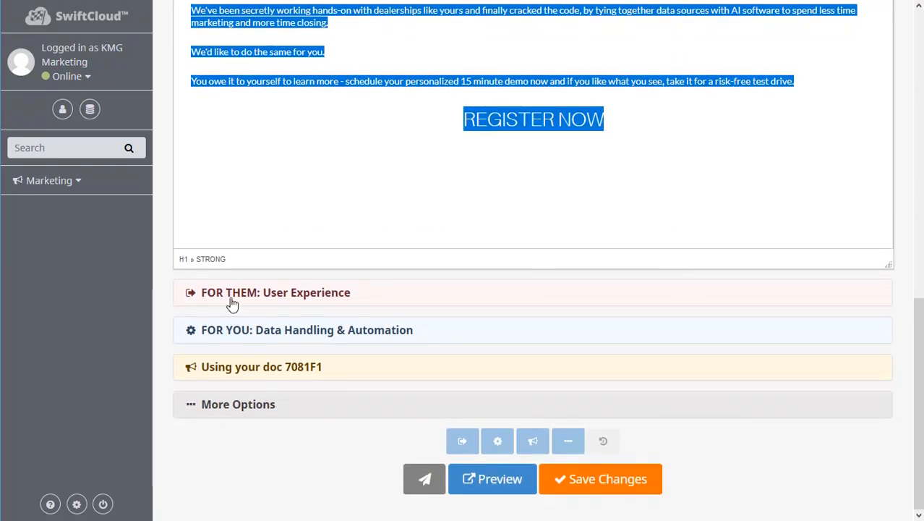
left_click(275, 292)
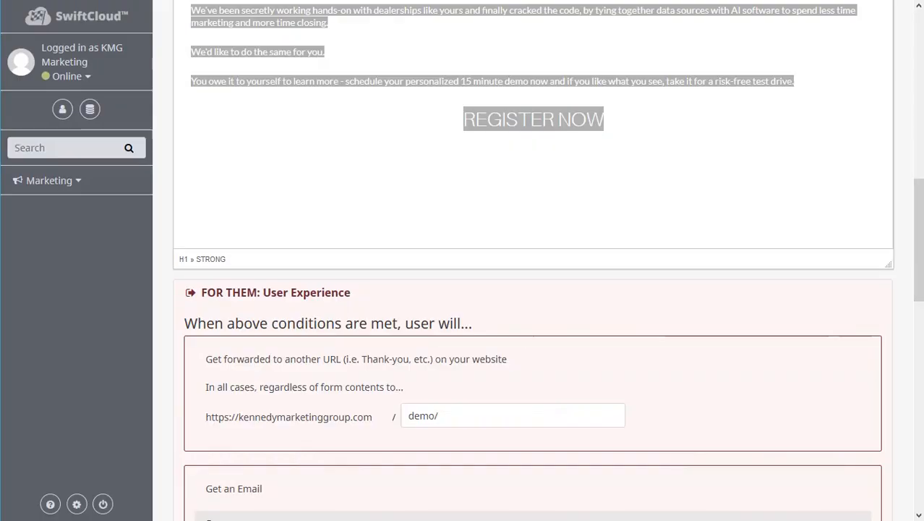
scroll(537, 343, "down", 5)
left_click(461, 72)
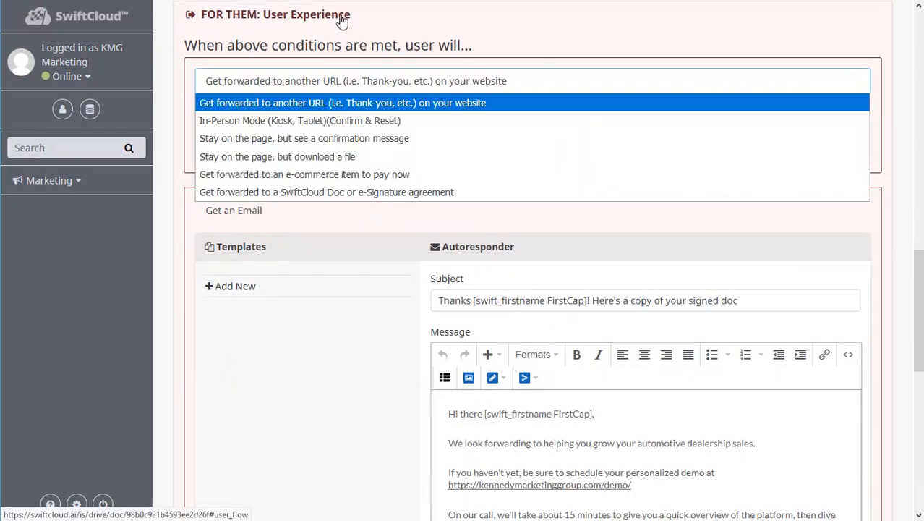
scroll(401, 46, "up", 1)
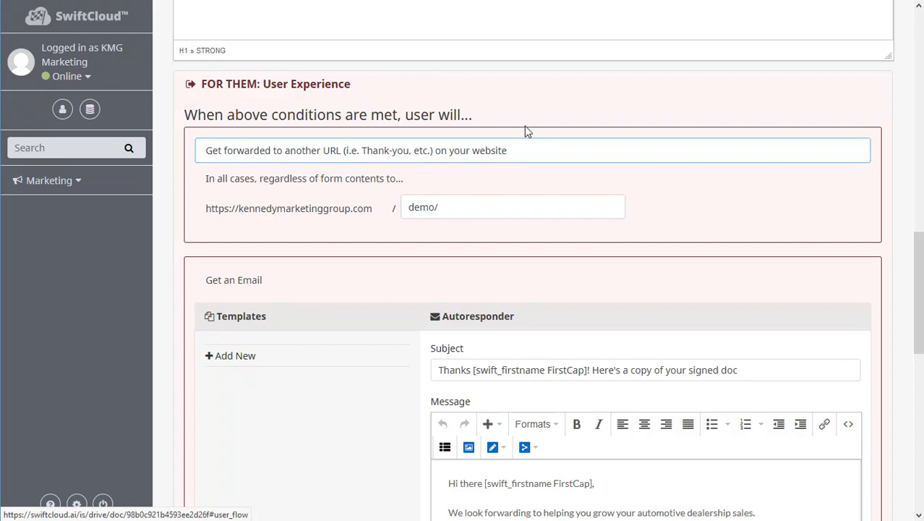
left_click(591, 94)
left_click(436, 153)
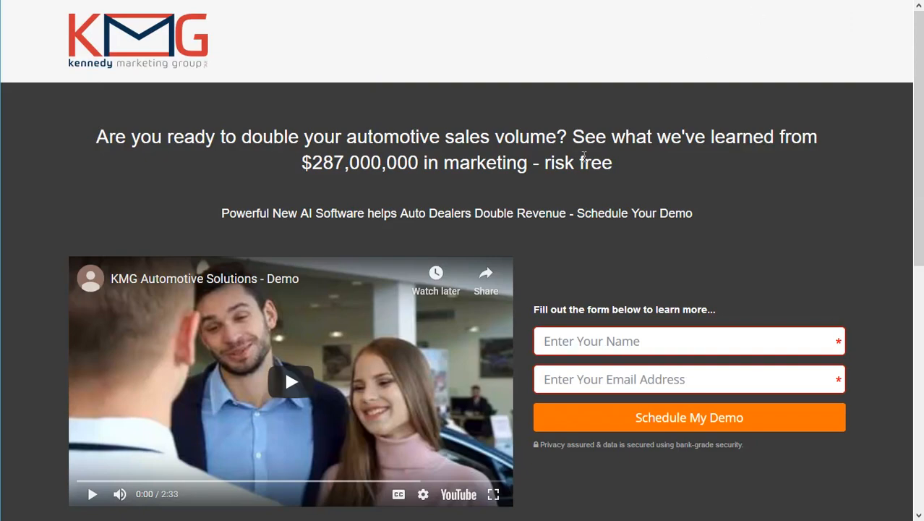
Scroll through the live landing page, then recheck the post-submission action list without changing it.
scroll(584, 156, "down", 3)
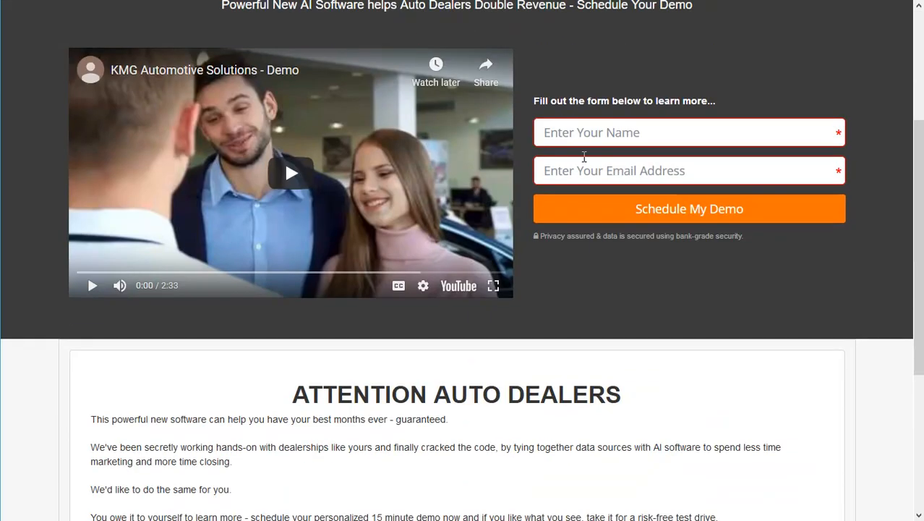
scroll(584, 156, "up", 1)
scroll(616, 156, "down", 3)
scroll(616, 157, "up", 3)
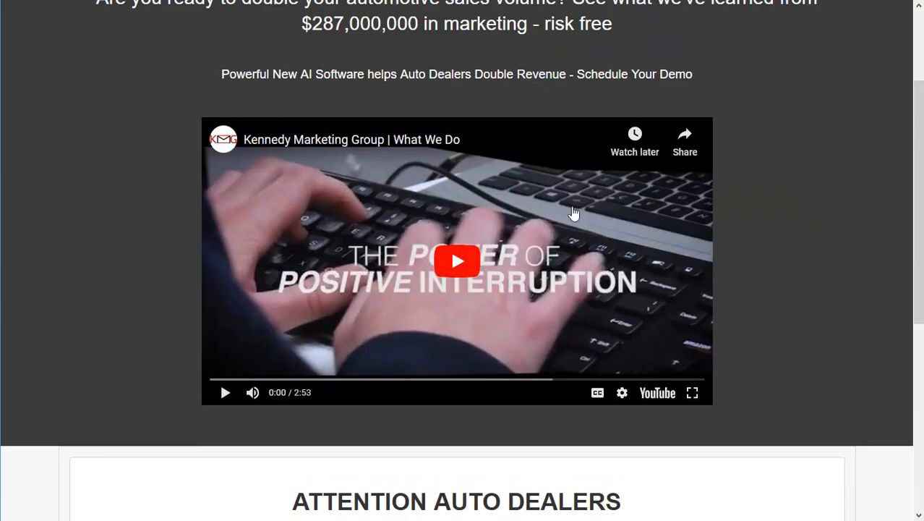
scroll(511, 208, "down", 2)
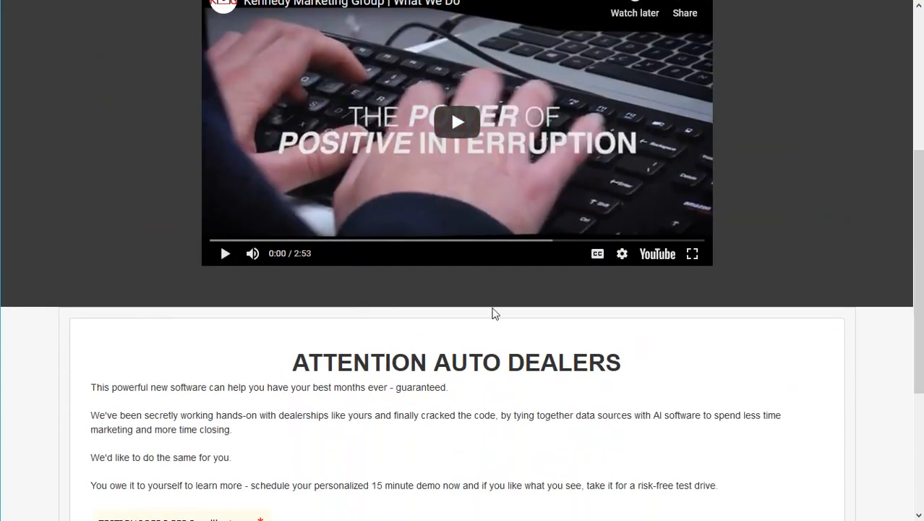
scroll(496, 313, "down", 3)
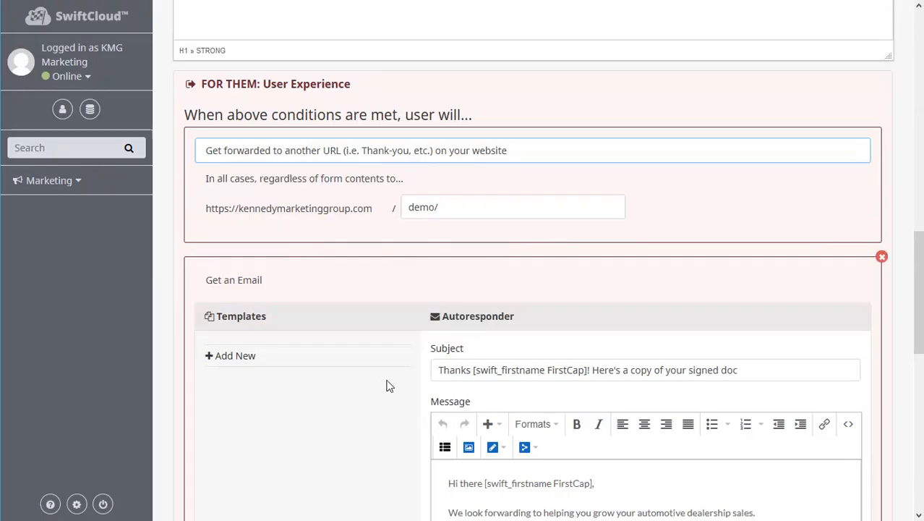
left_click(401, 154)
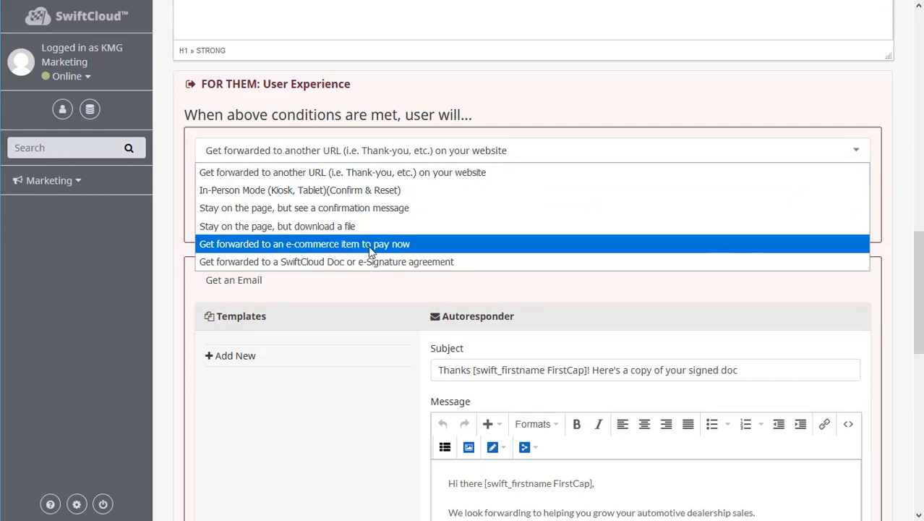
left_click(585, 131)
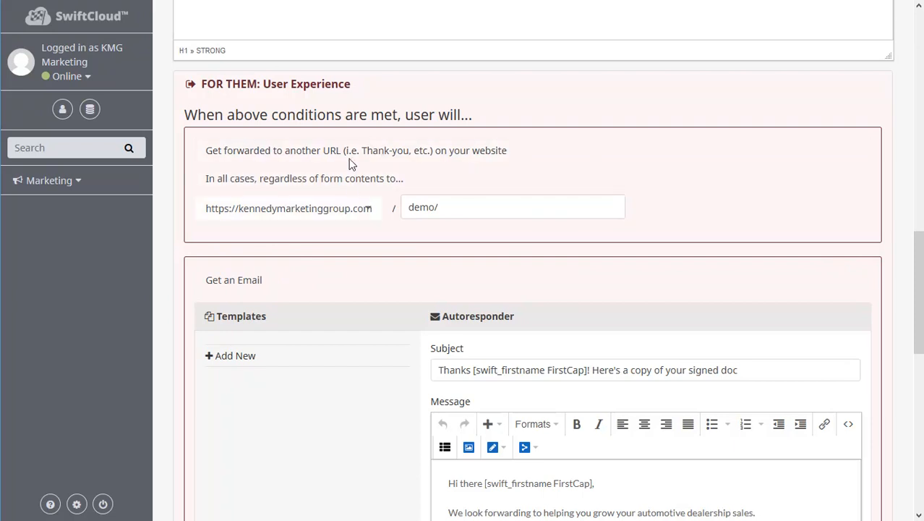
Delete "Here's a copy of your signed doc" from the autoresponder subject, leaving "Thanks [swift_firstname FirstCap]!".
scroll(358, 180, "down", 2)
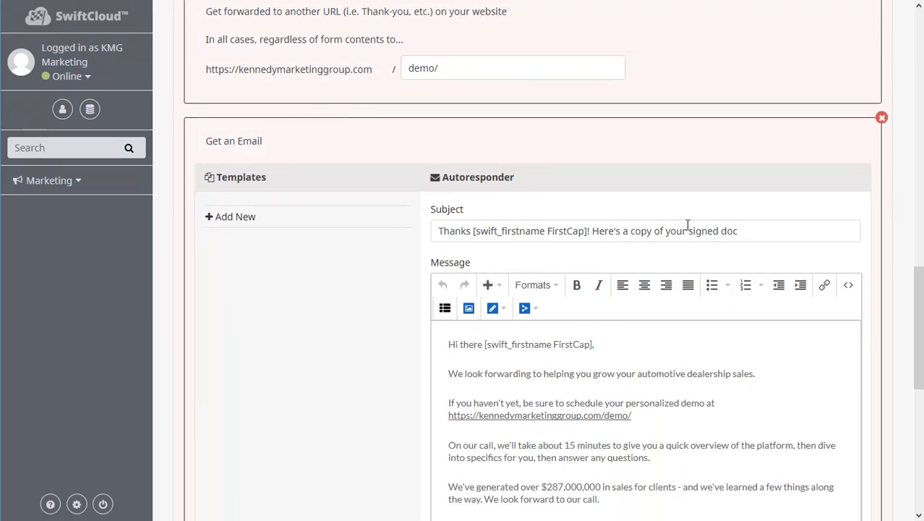
left_click_drag(765, 229, 595, 224)
key("BackSpace")
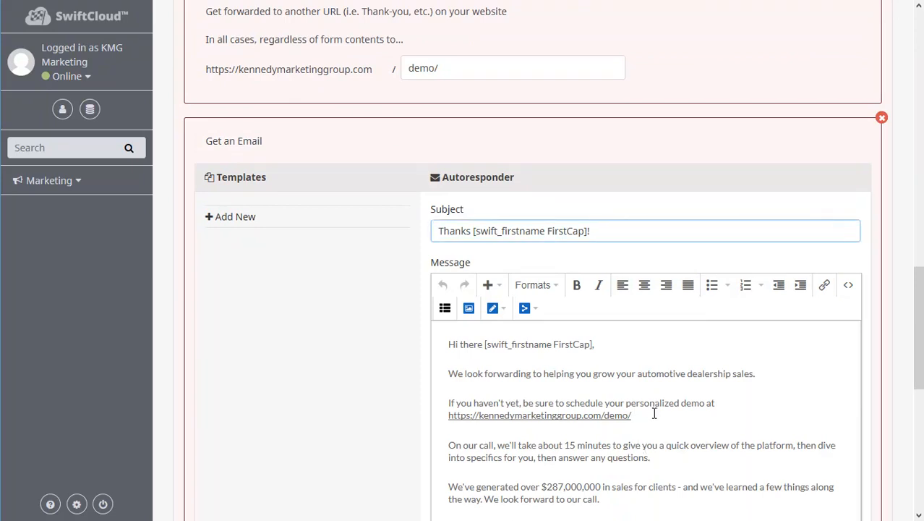
Examine the autoresponder message body and its first-name merge tag.
scroll(653, 413, "down", 2)
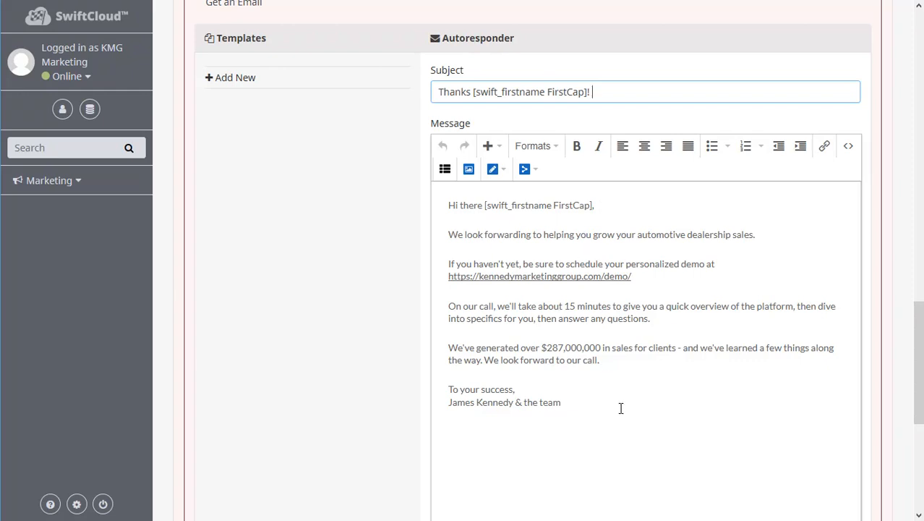
left_click_drag(625, 413, 461, 204)
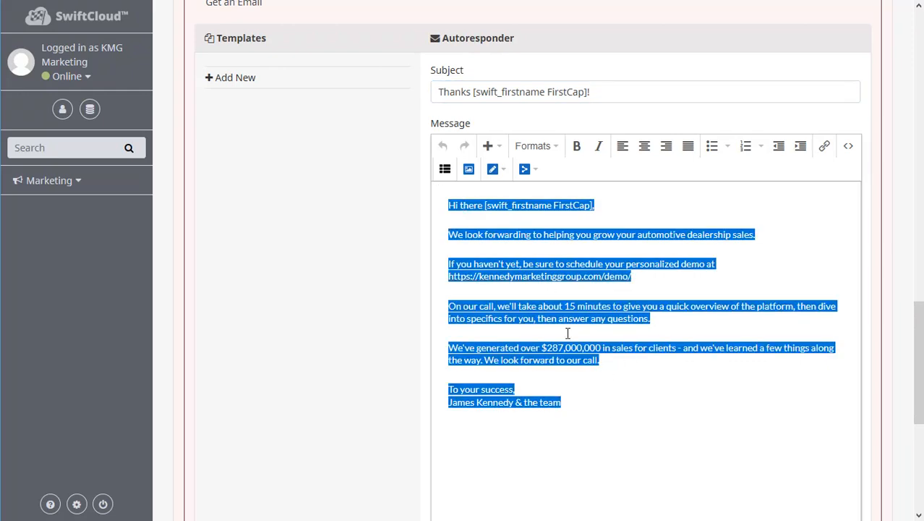
left_click(563, 365)
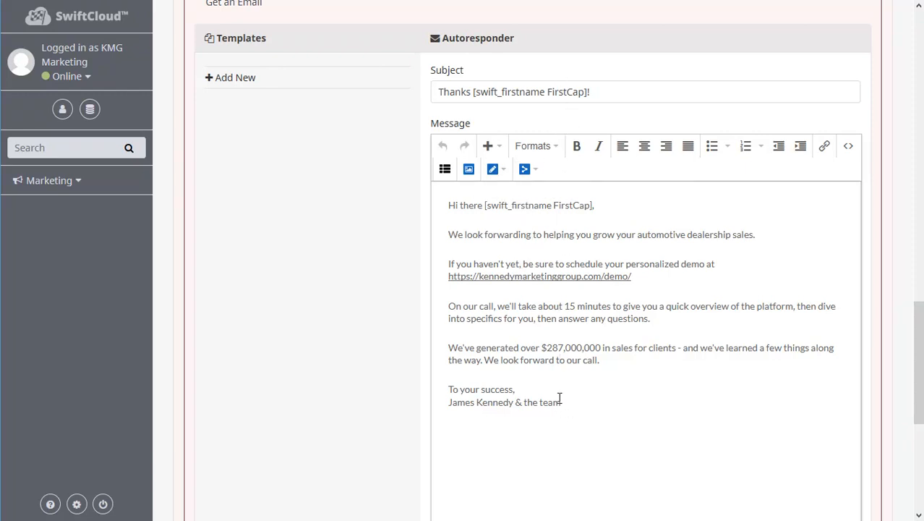
scroll(588, 156, "down", 3)
scroll(603, 196, "up", 3)
left_click_drag(594, 203, 488, 205)
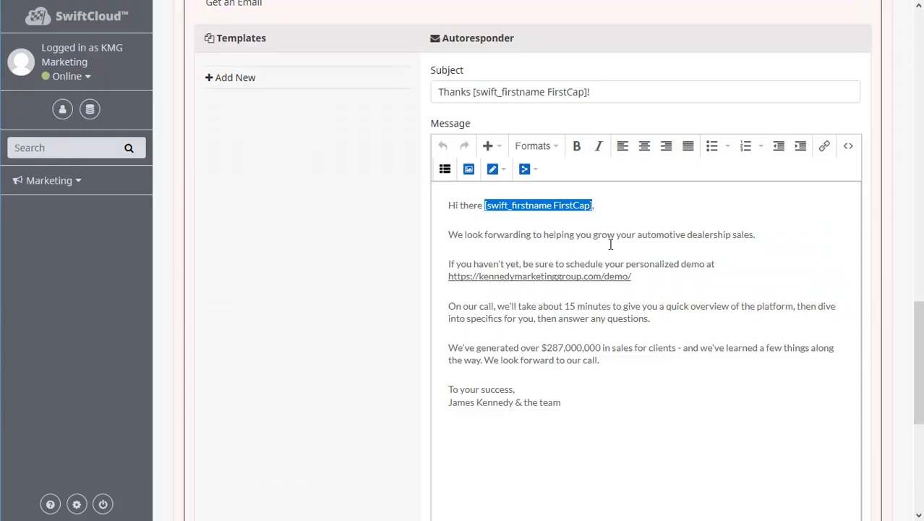
left_click(575, 212)
left_click_drag(592, 205, 554, 207)
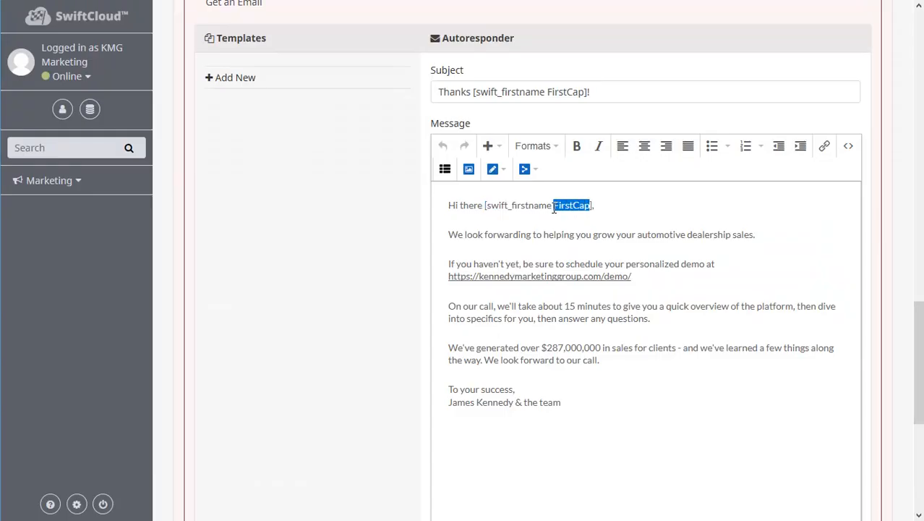
scroll(627, 370, "down", 5)
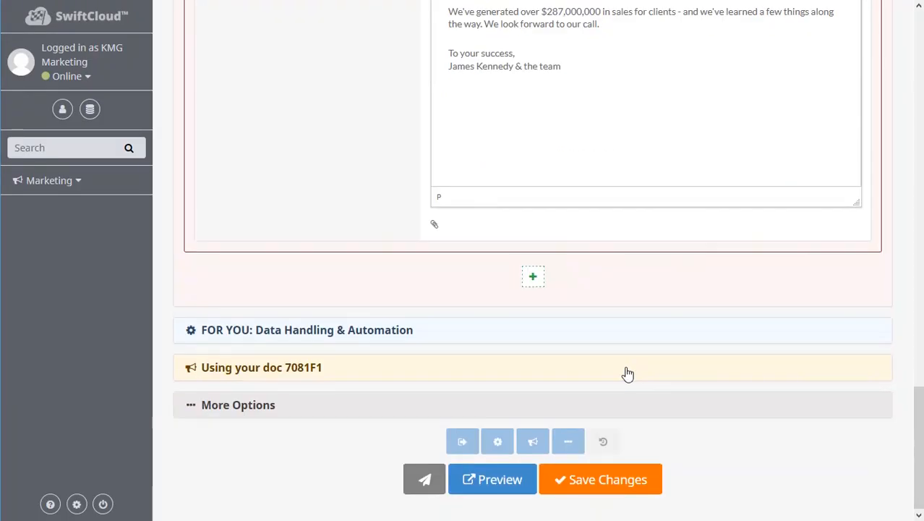
Open the FOR YOU: Data Handling & Automation section to review the notification email settings.
left_click(287, 332)
scroll(233, 340, "down", 3)
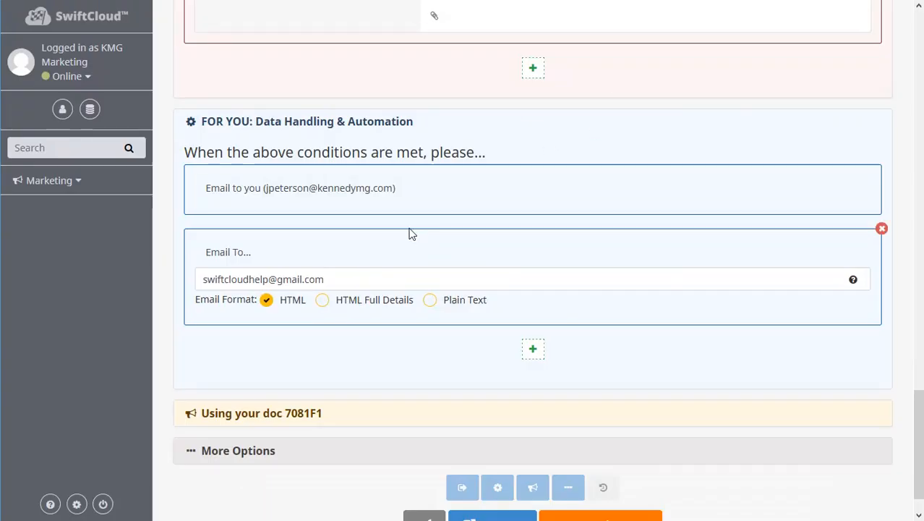
left_click(291, 123)
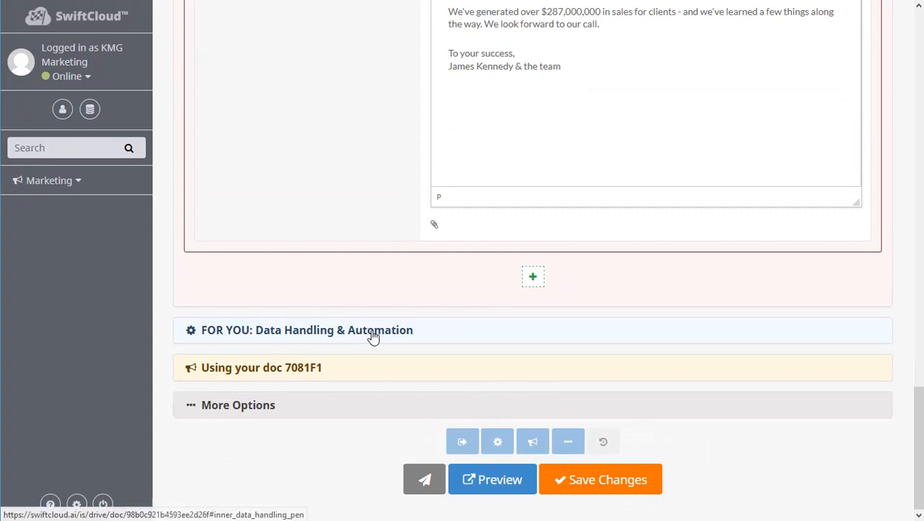
left_click(373, 333)
left_click(533, 318)
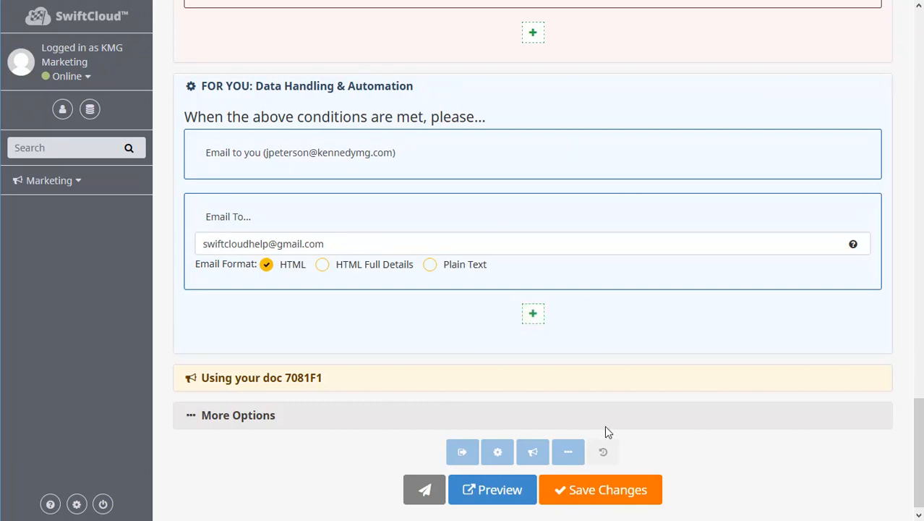
Open the document's sharing section to review its e-signable URL and share options, then collapse it.
left_click(351, 376)
scroll(500, 420, "down", 2)
scroll(500, 418, "down", 1)
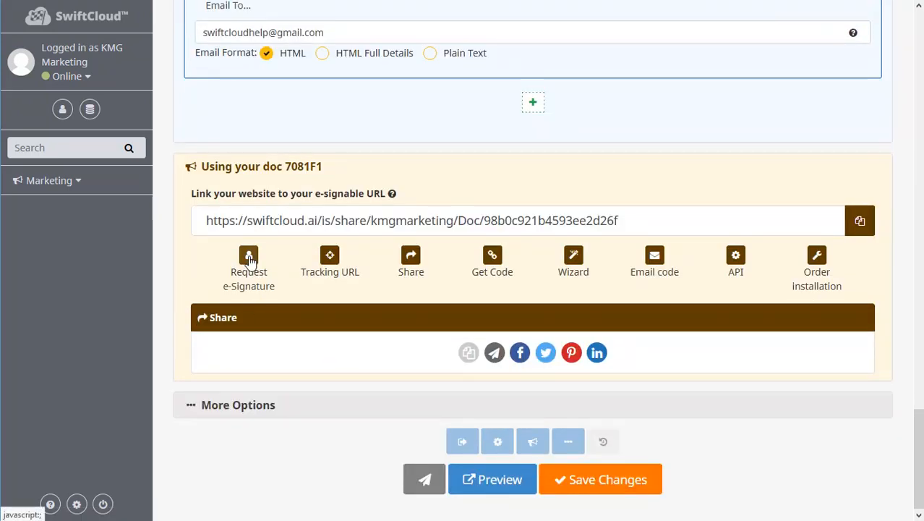
left_click(261, 168)
left_click(262, 414)
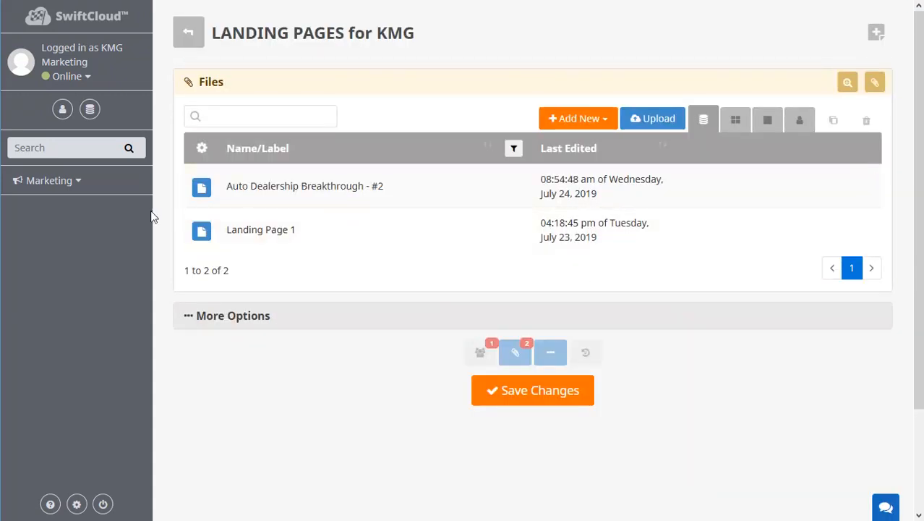
Create a new Doc in the top-level files folder and open its "This doc is a..." type selector.
left_click(578, 120)
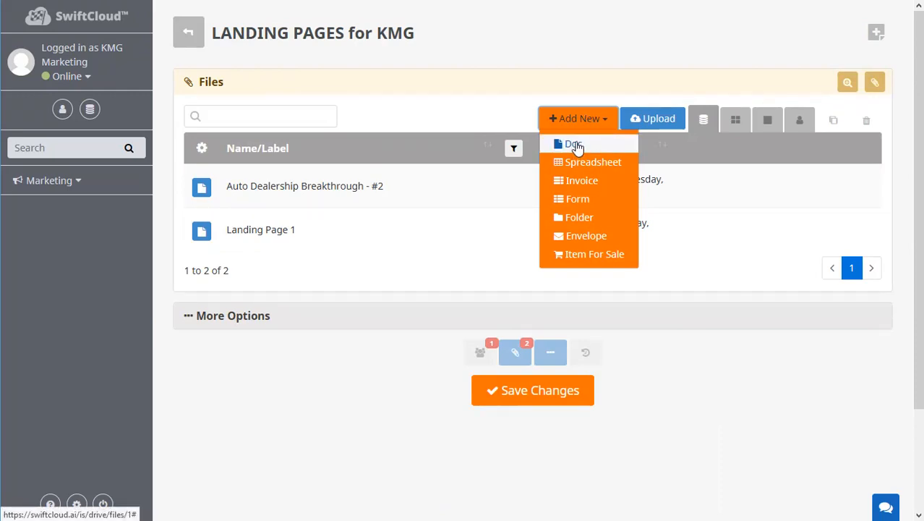
left_click(191, 33)
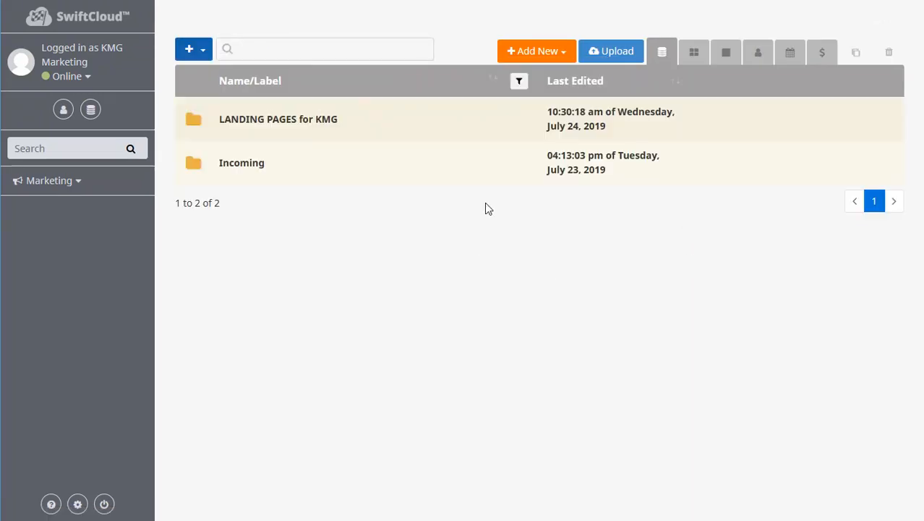
left_click(549, 49)
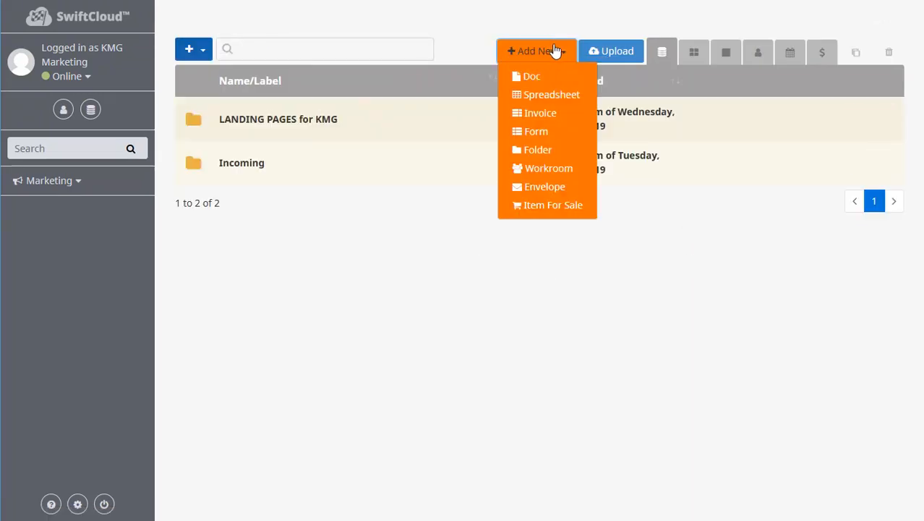
left_click(534, 78)
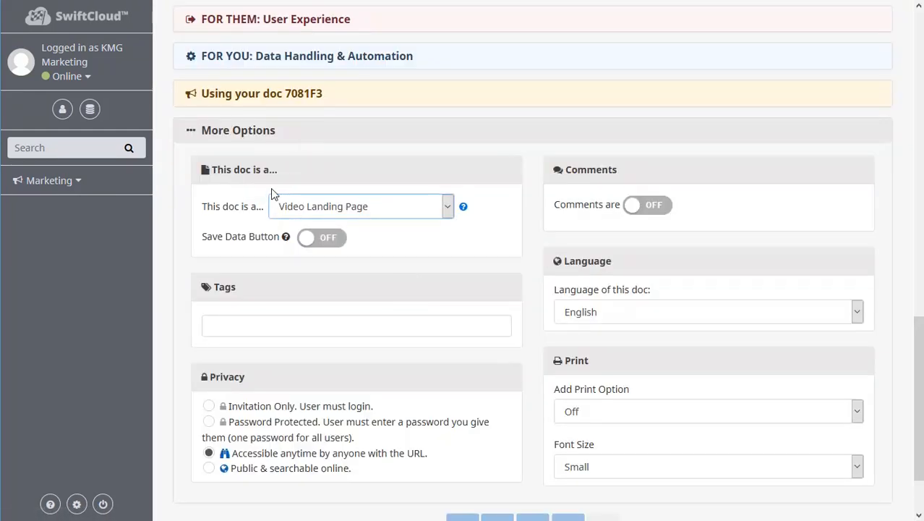
left_click(362, 210)
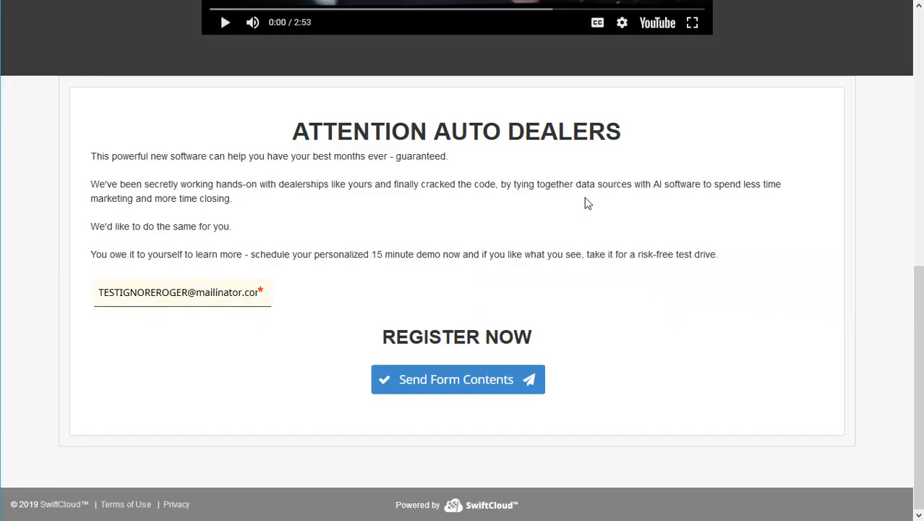
Scroll through the previewed Auto Dealership landing page to review its headline, video, body text and register form.
scroll(587, 200, "up", 7)
scroll(840, 332, "down", 1)
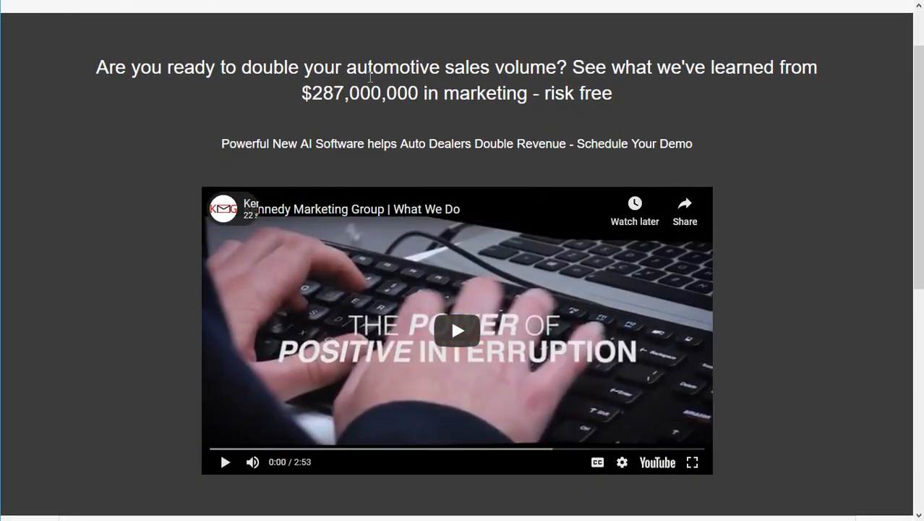
scroll(736, 149, "up", 1)
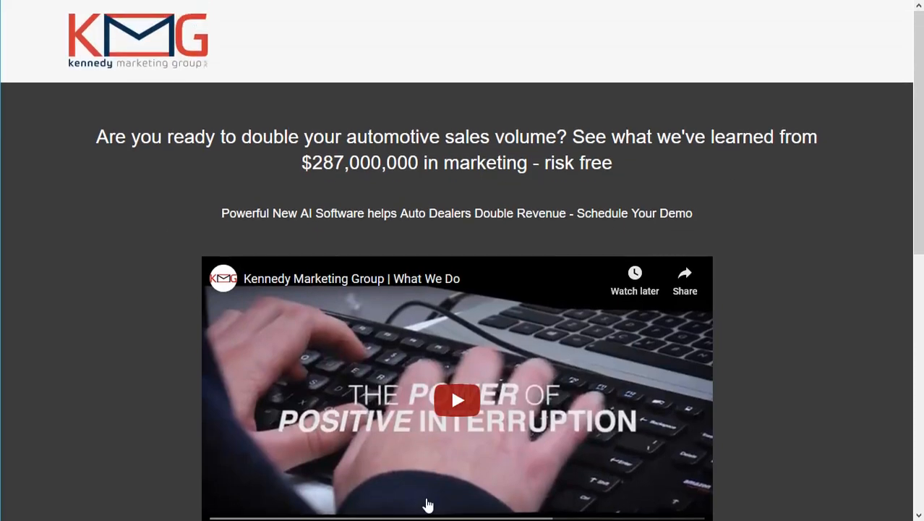
scroll(545, 316, "down", 7)
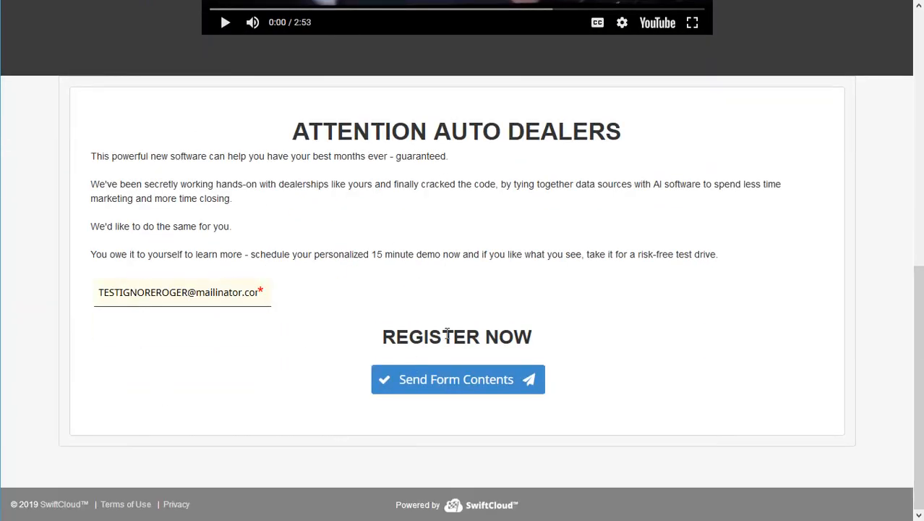
scroll(472, 275, "up", 3)
scroll(471, 290, "down", 3)
scroll(485, 166, "up", 3)
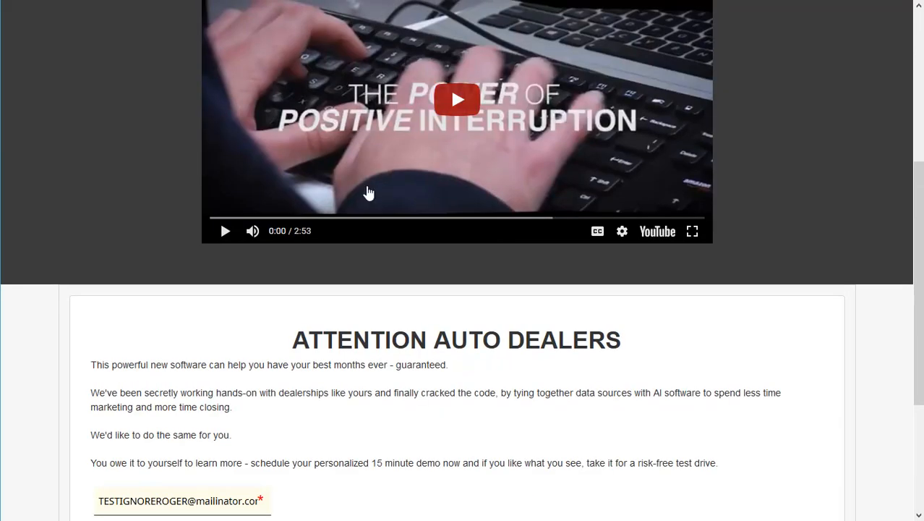
Switch between the doc editor and the preview tabs to compare the old and new landing page versions.
key("ctrl+Tab")
scroll(676, 405, "down", 7)
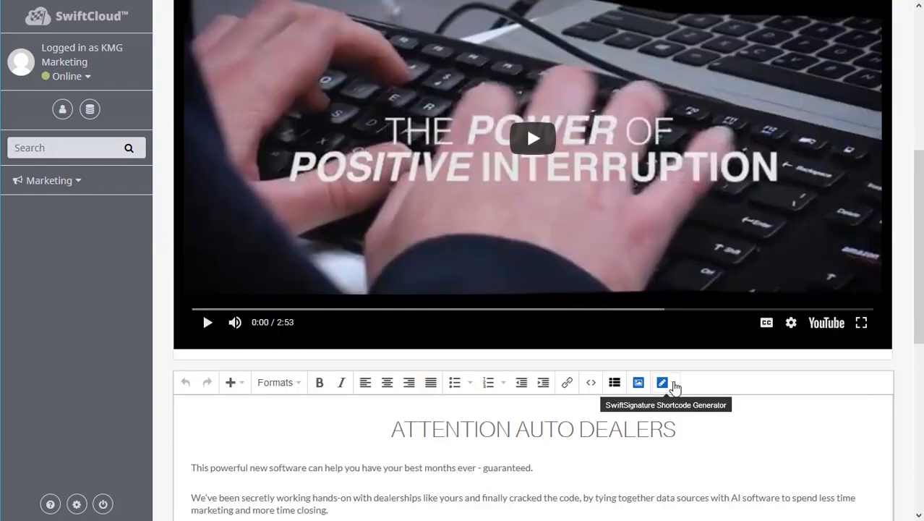
scroll(676, 384, "down", 2)
scroll(516, 404, "up", 4)
scroll(577, 275, "down", 2)
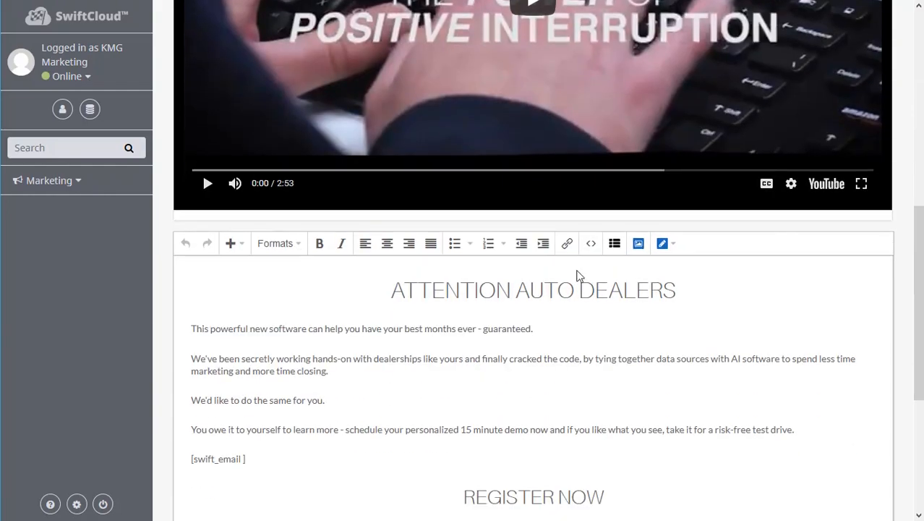
key("ctrl+Tab")
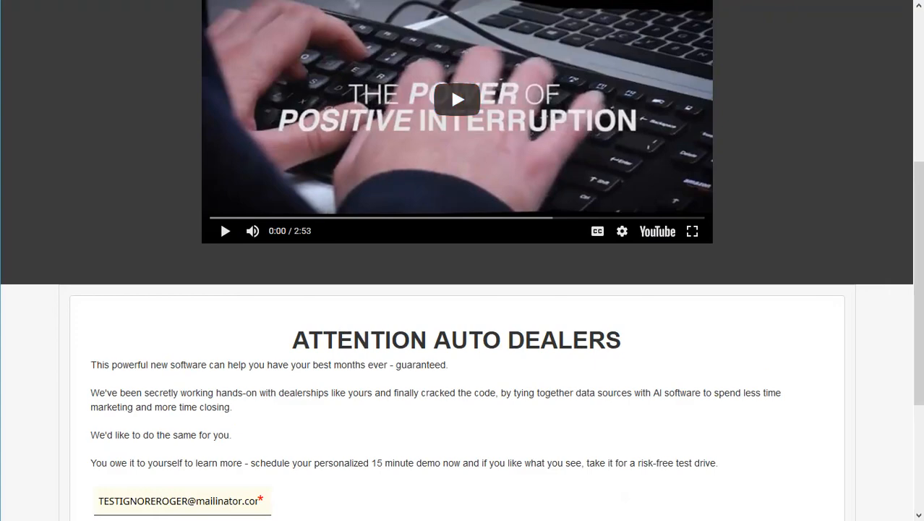
key("ctrl+Tab")
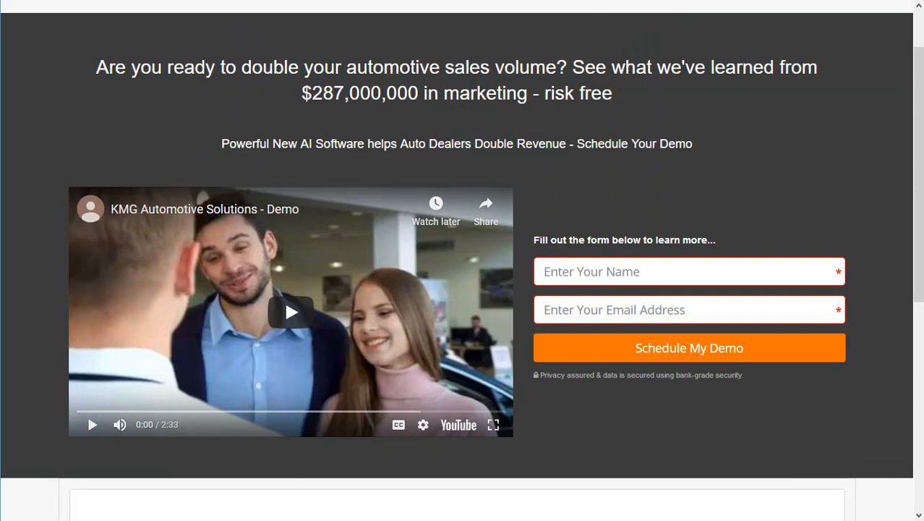
key("ctrl+Tab")
key("ctrl+shift+Tab")
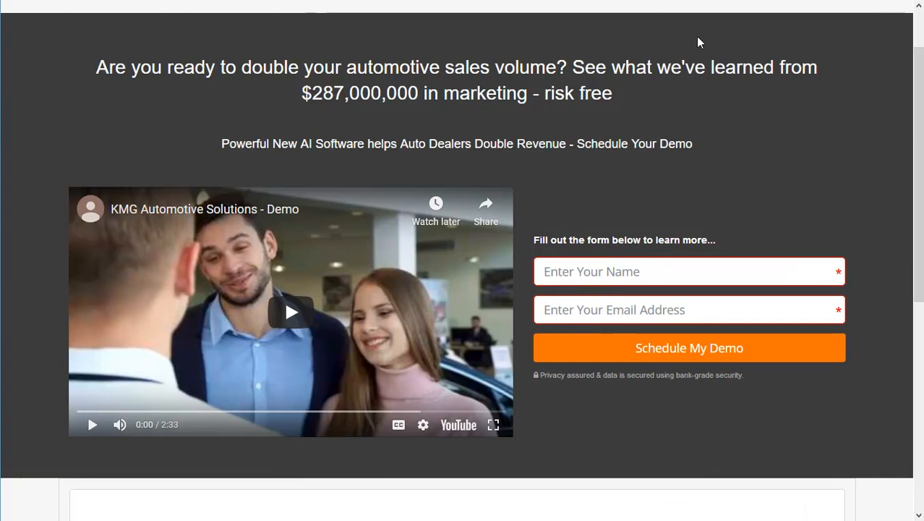
key("ctrl+Tab")
Scroll through the doc editor's sections and collapse the More Options panel.
scroll(722, 267, "up", 10)
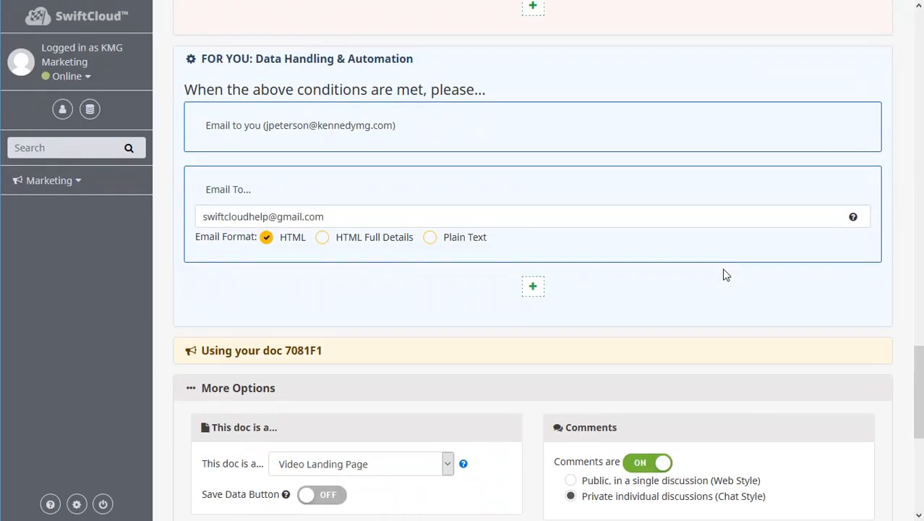
scroll(728, 244, "up", 15)
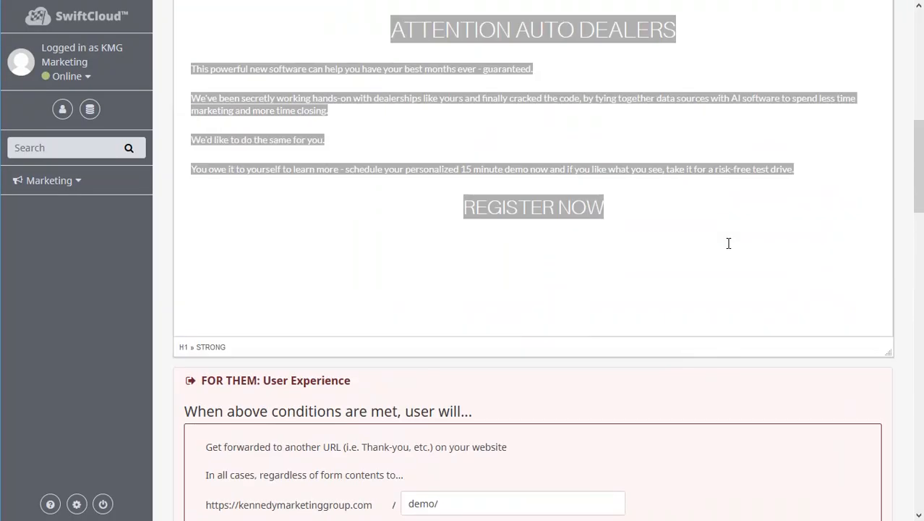
scroll(728, 240, "up", 1)
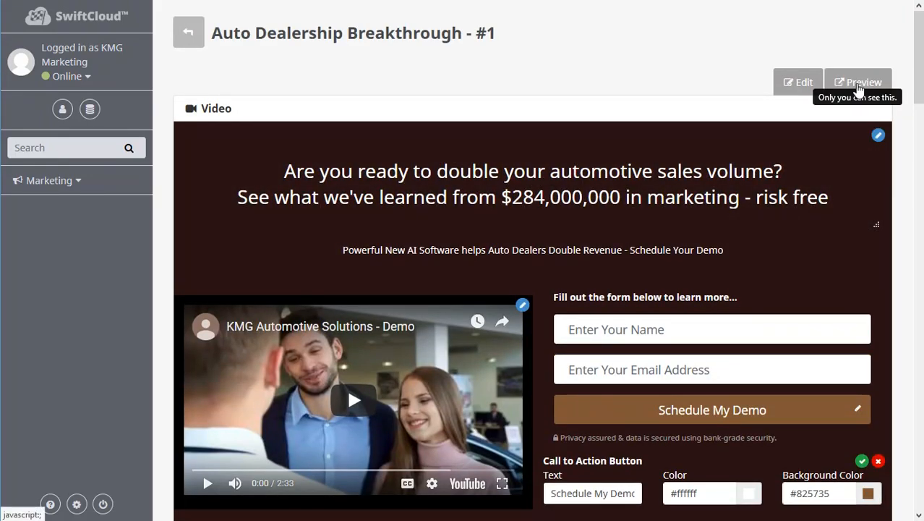
scroll(821, 173, "down", 20)
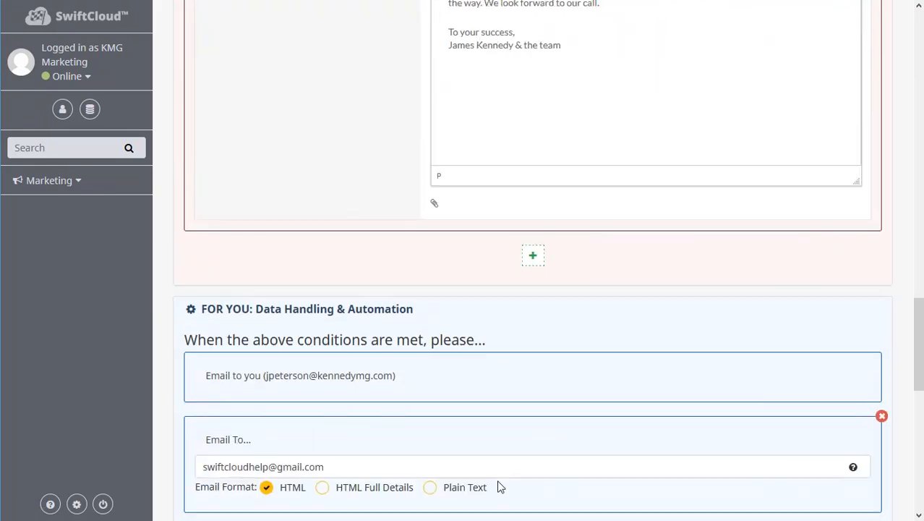
scroll(499, 486, "down", 9)
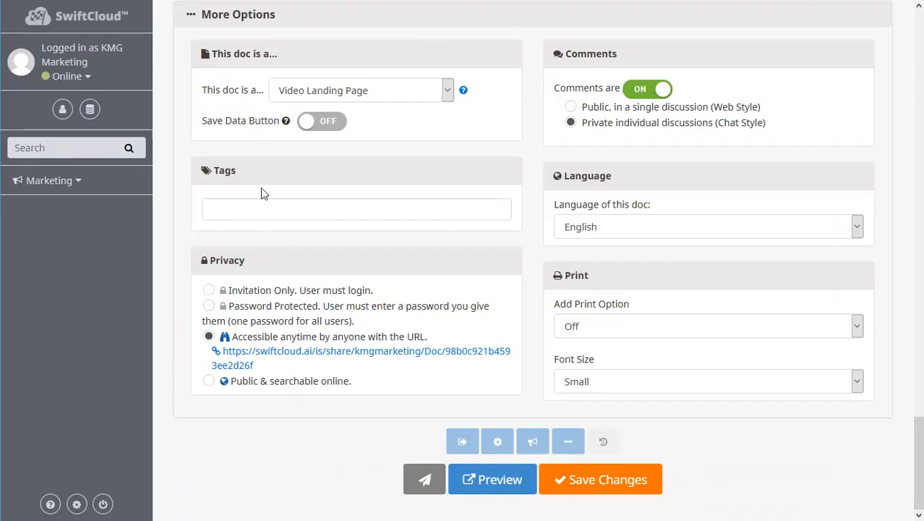
scroll(240, 91, "up", 1)
left_click(239, 85)
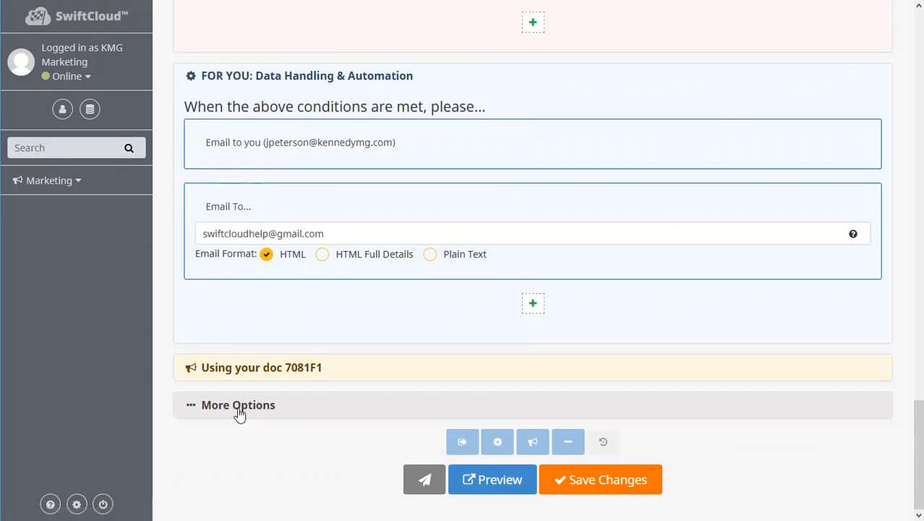
Expand the doc's sharing section and select its e-signable URL, then collapse the sharing and data-handling sections.
left_click(269, 367)
left_click(523, 241)
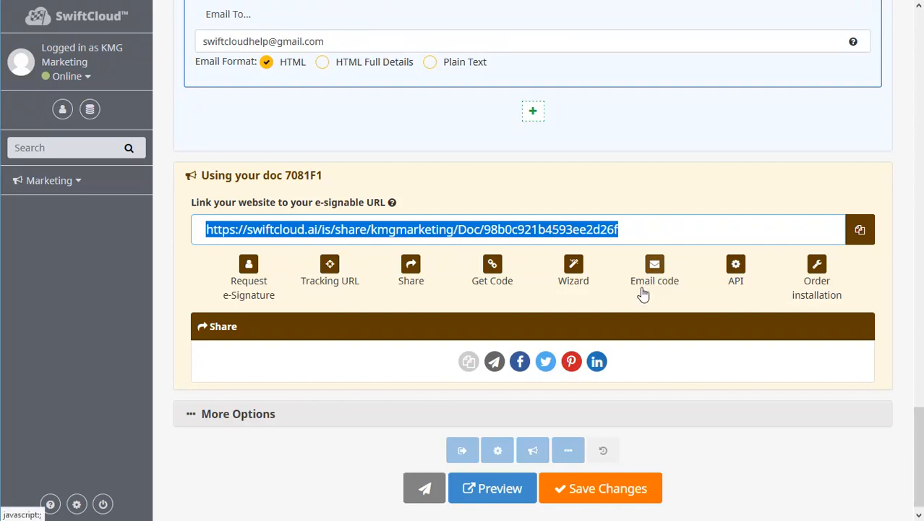
left_click(655, 233)
left_click(700, 232)
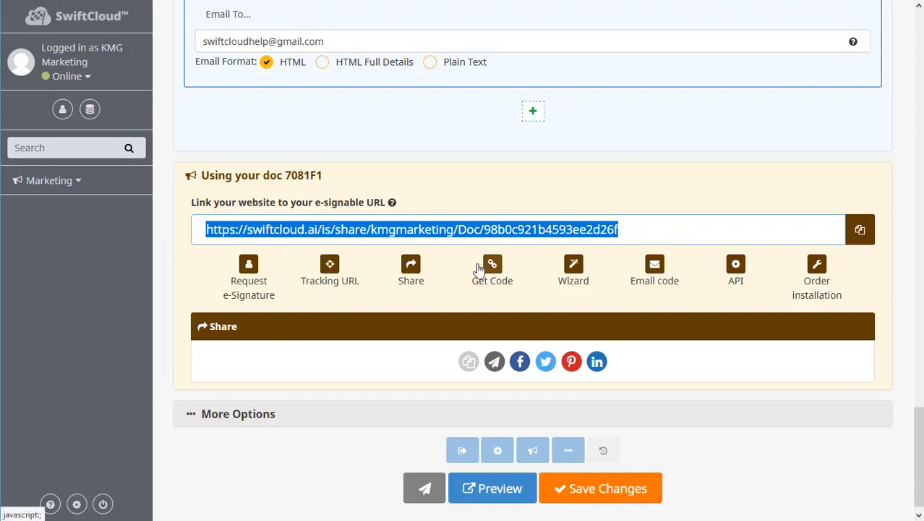
left_click(269, 177)
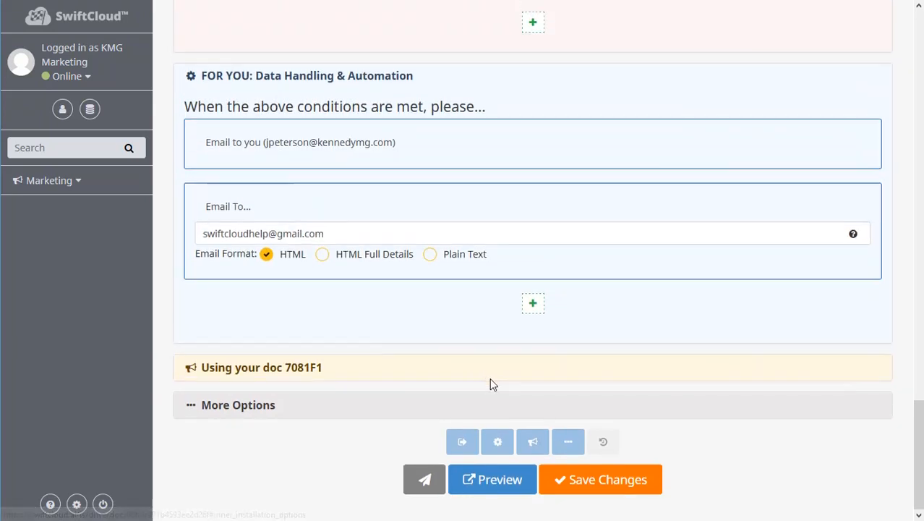
left_click(313, 81)
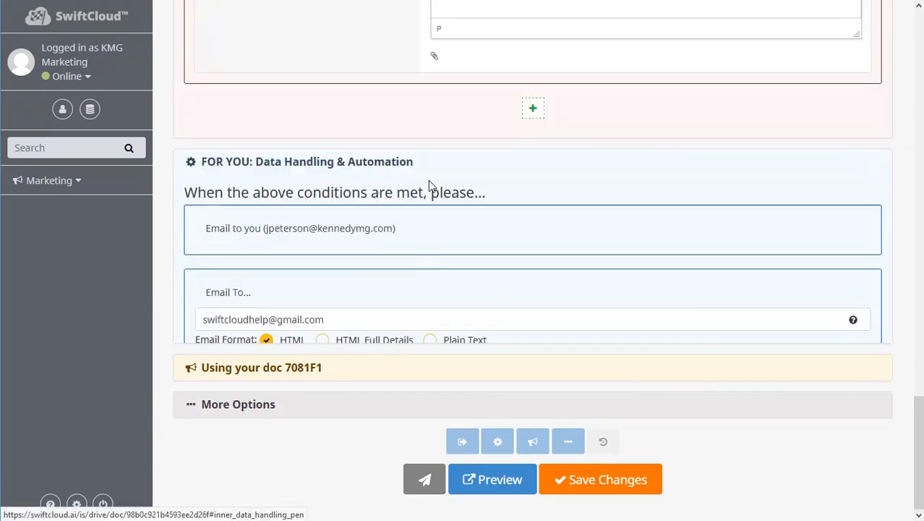